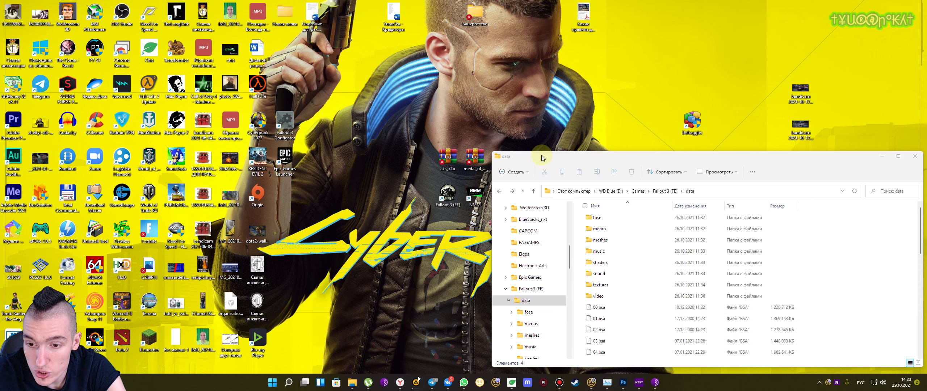
drag(542, 158, 540, 152)
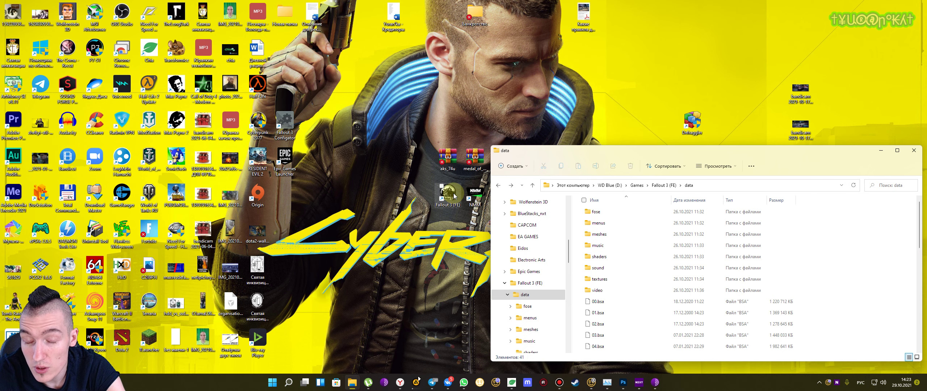
mouse_move(565, 151)
mouse_down()
mouse_move(590, 152)
mouse_move(574, 153)
mouse_up()
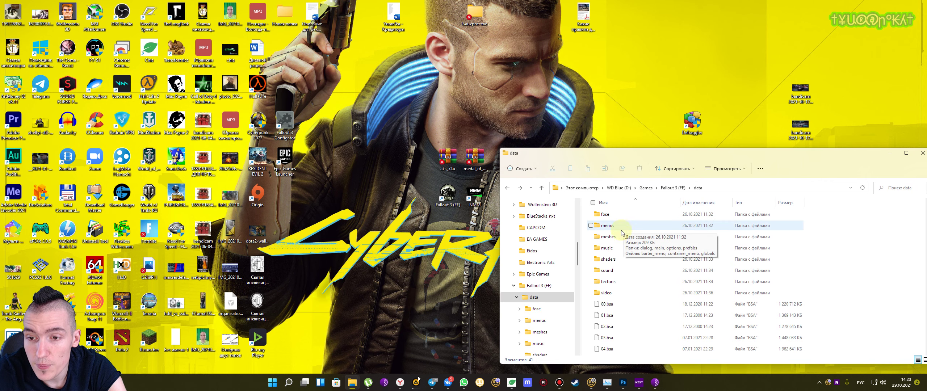
click(476, 200)
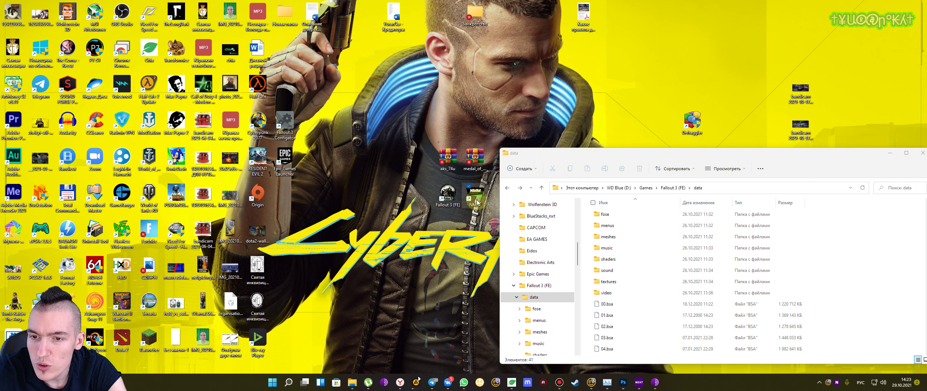
drag(485, 138, 431, 158)
click(537, 111)
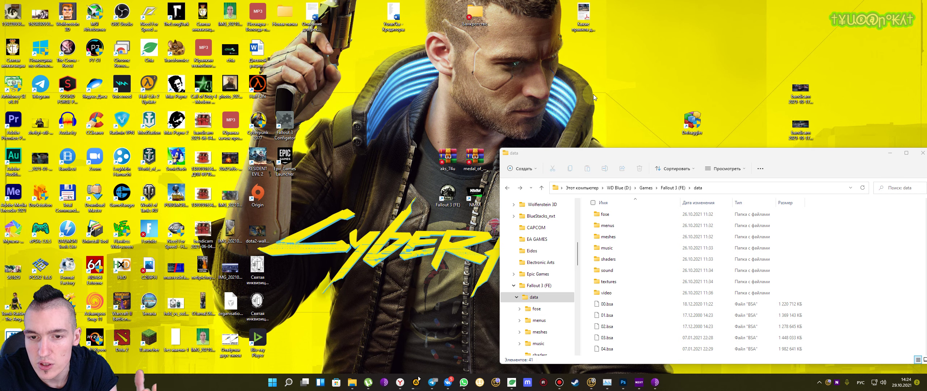
click(474, 159)
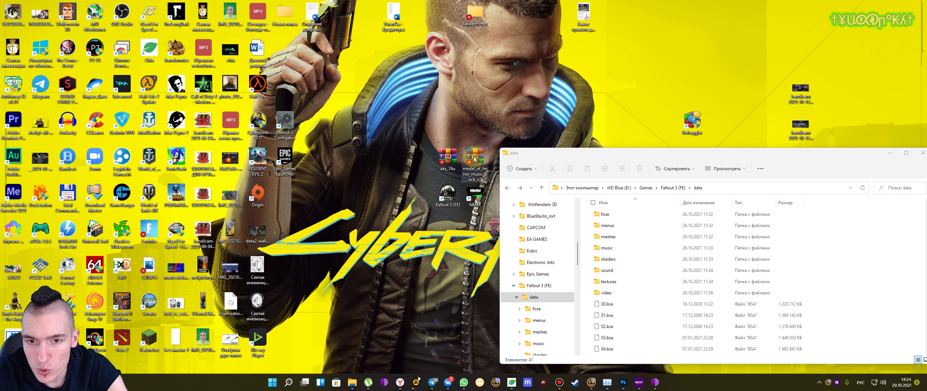
click(490, 124)
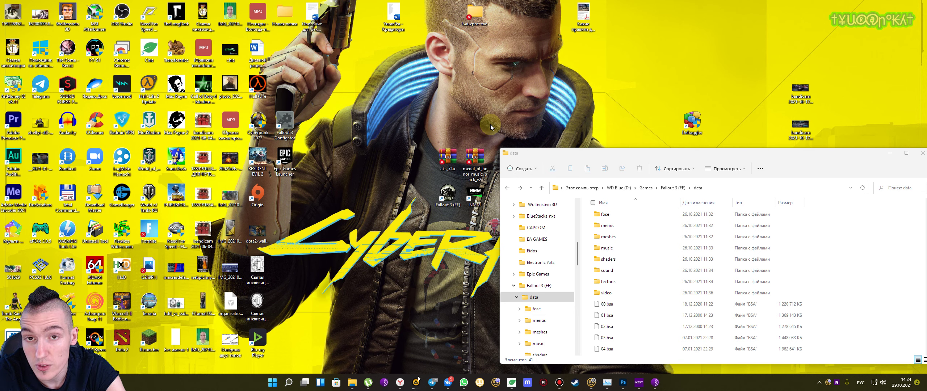
click(448, 163)
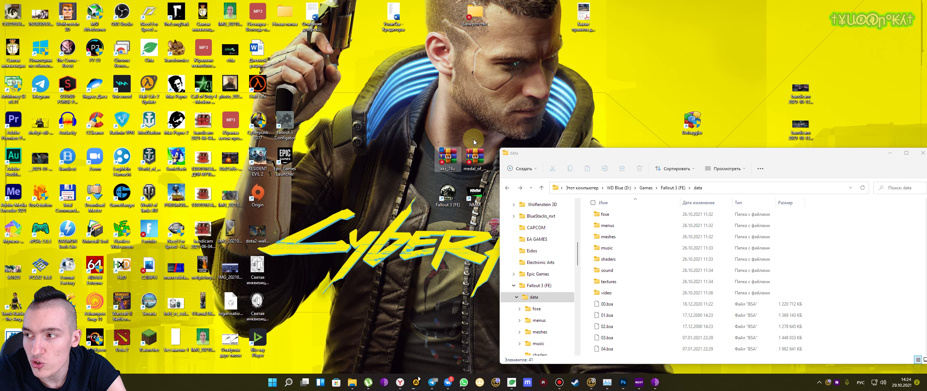
click(520, 116)
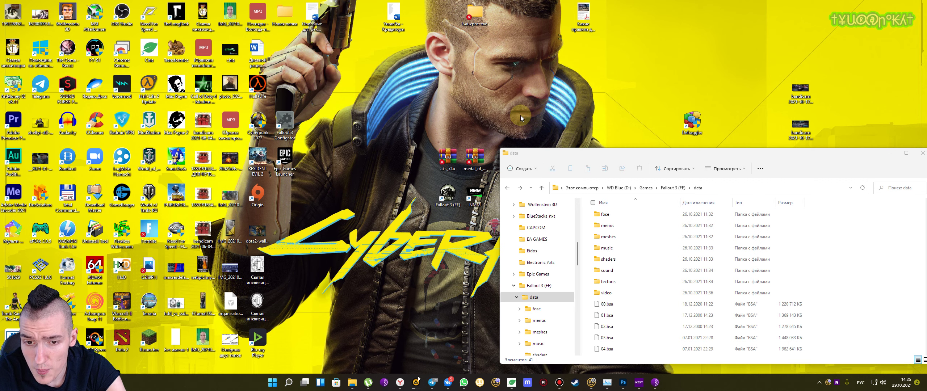
drag(578, 154, 574, 144)
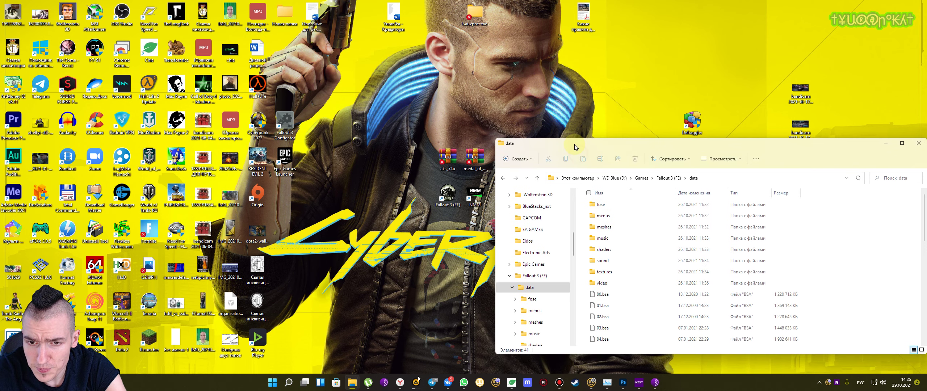
- Launch Nexus Mod Manager from the desktop and look through the games in its game detection list
click(478, 194)
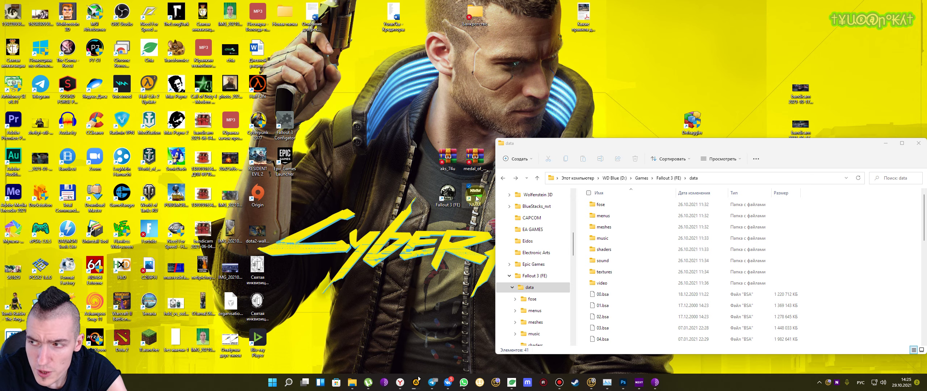
double_click(477, 198)
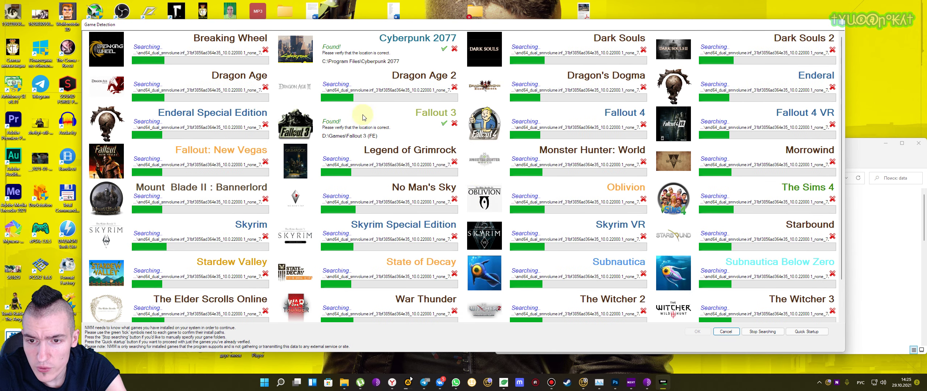
scroll(608, 140, down, 2)
scroll(609, 140, up, 2)
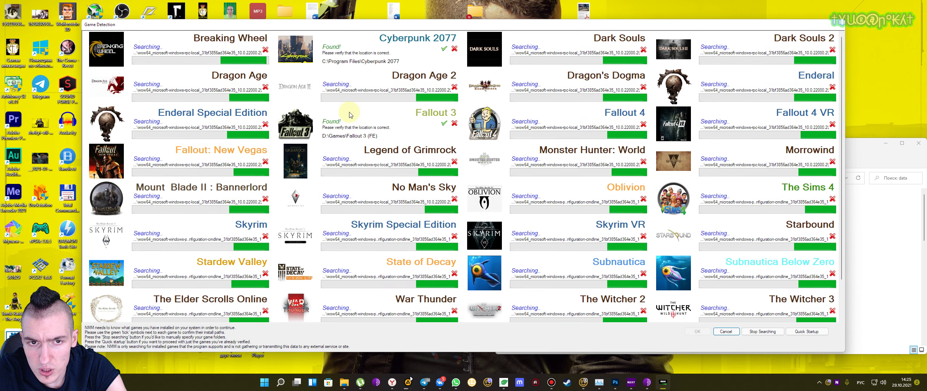
scroll(500, 152, down, 1)
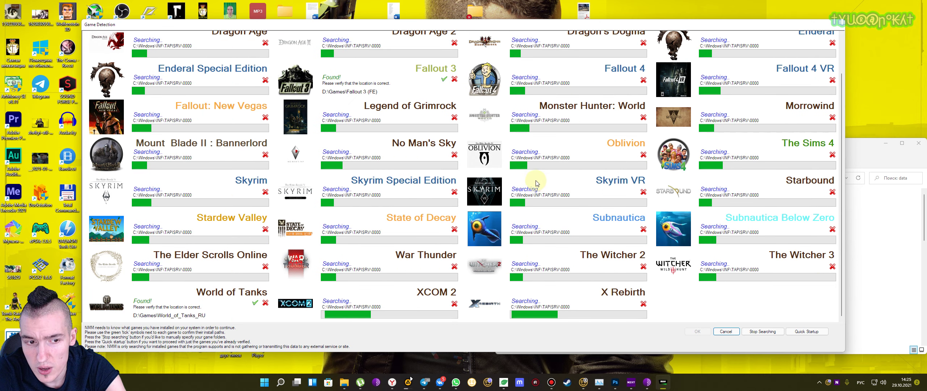
scroll(311, 123, up, 1)
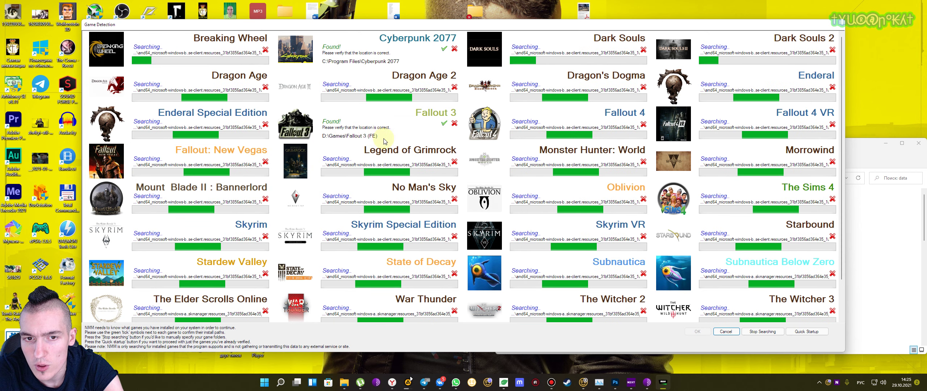
- Confirm the found Fallout 3 location, stop searching for other games and proceed with Fallout 3 to its folder setup
click(443, 123)
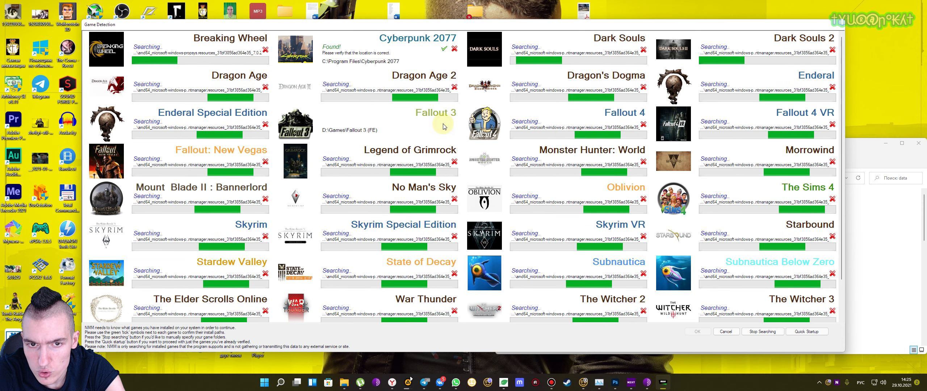
click(763, 332)
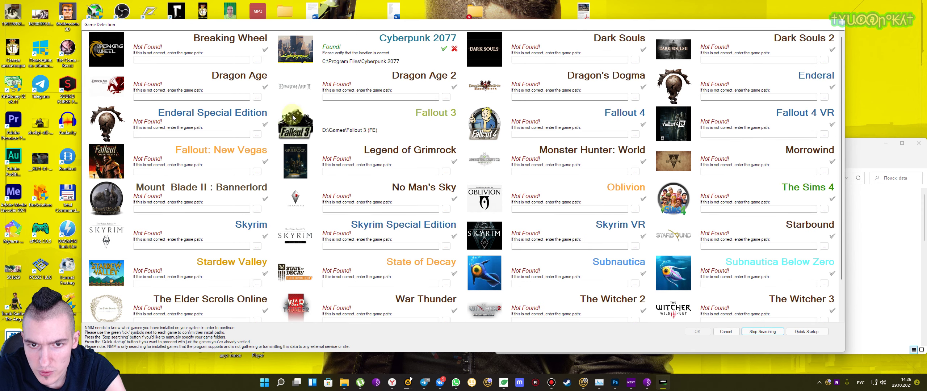
click(808, 332)
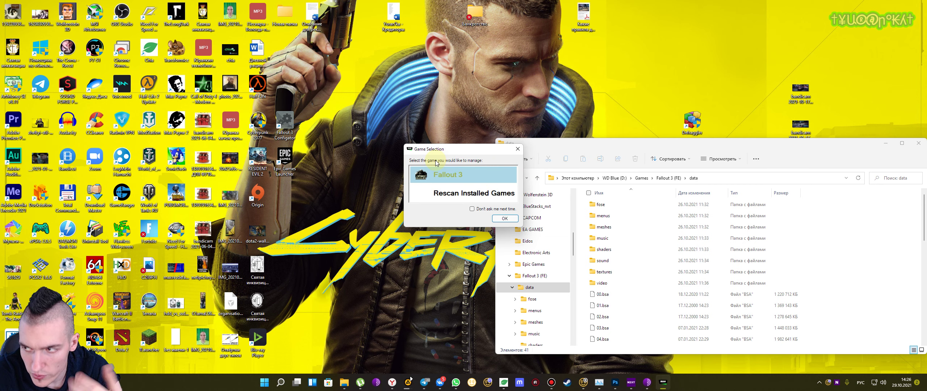
click(504, 218)
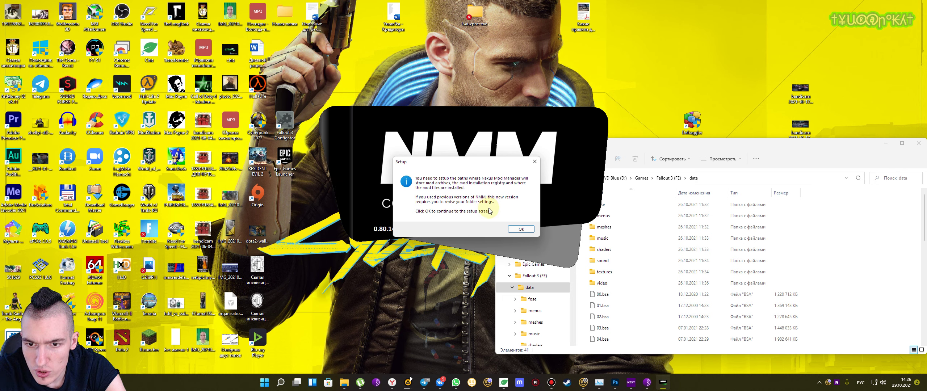
click(521, 228)
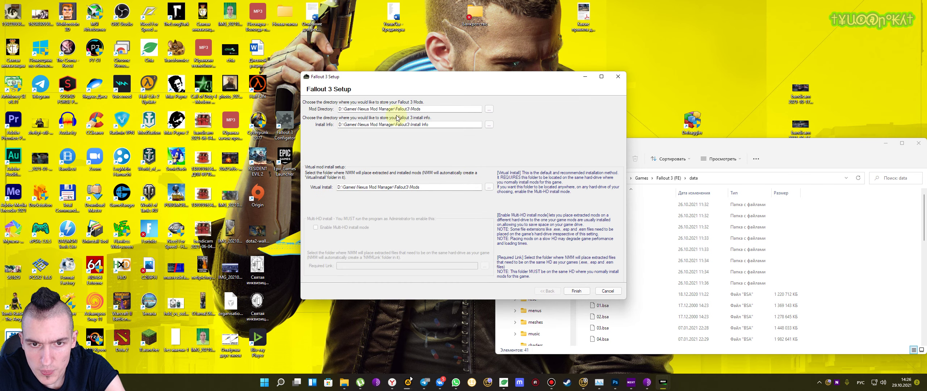
- Review the Mod Directory, Install Info and Virtual Install paths in the Fallout 3 setup
click(364, 109)
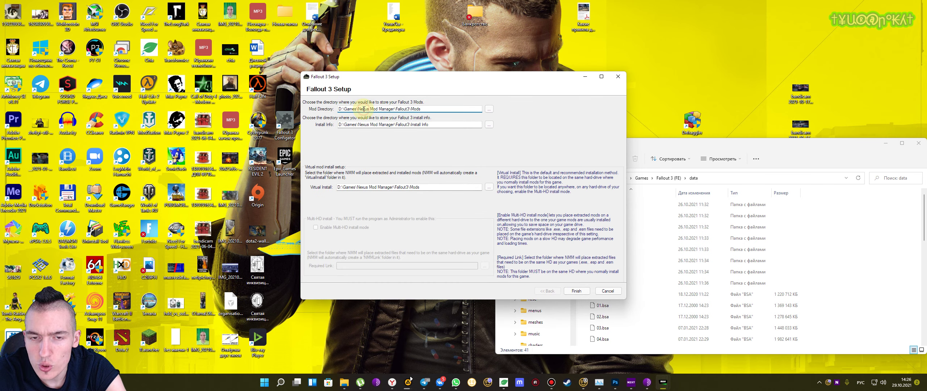
drag(435, 109, 338, 109)
click(353, 108)
drag(434, 109, 321, 110)
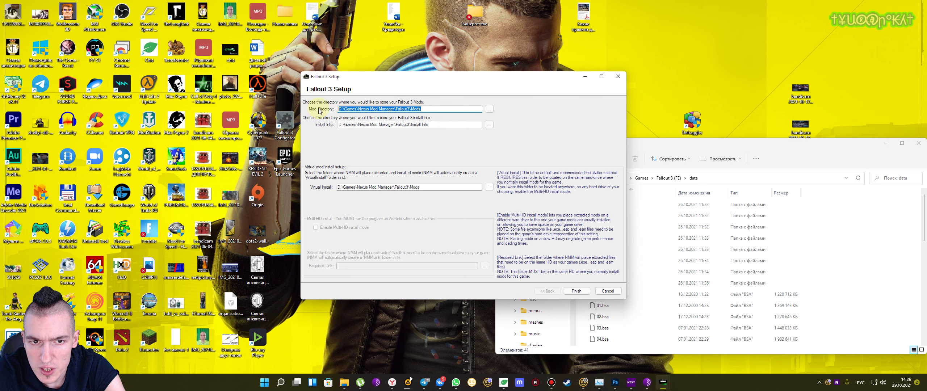
click(370, 109)
drag(417, 112, 338, 109)
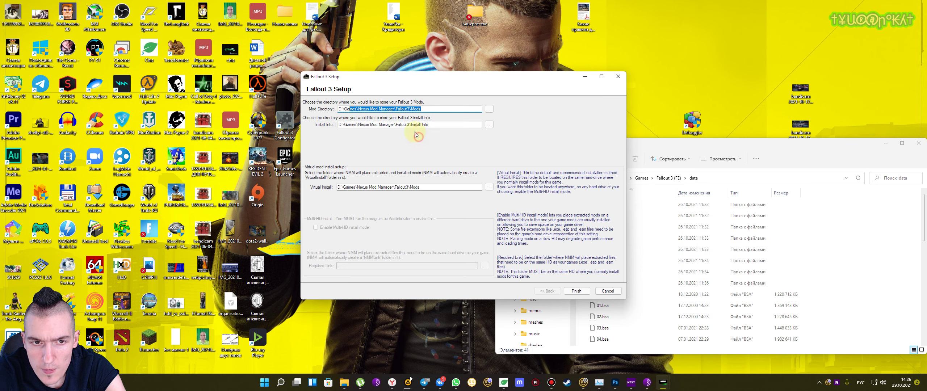
drag(442, 125, 338, 125)
click(436, 125)
drag(436, 125, 338, 124)
click(363, 124)
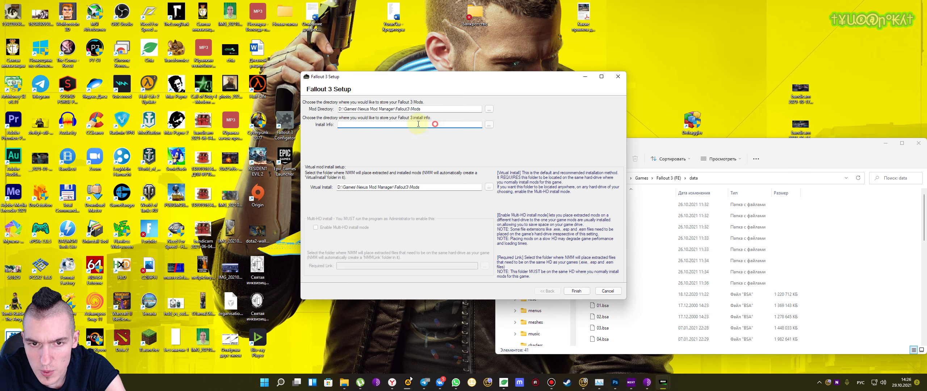
drag(431, 125, 329, 125)
click(379, 124)
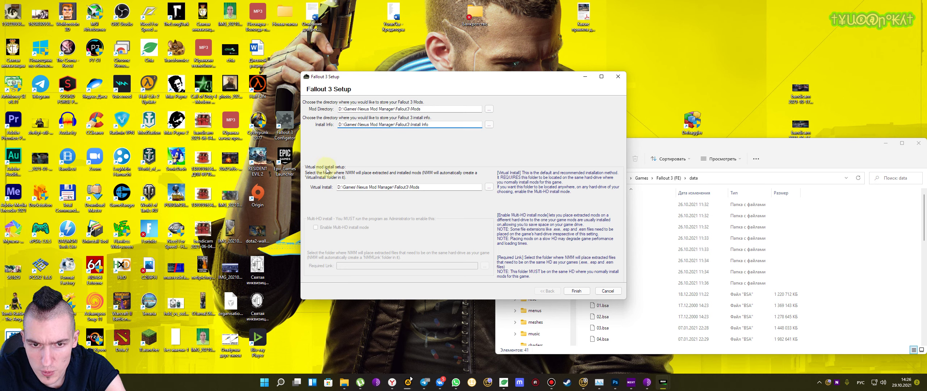
drag(414, 187, 328, 185)
click(375, 187)
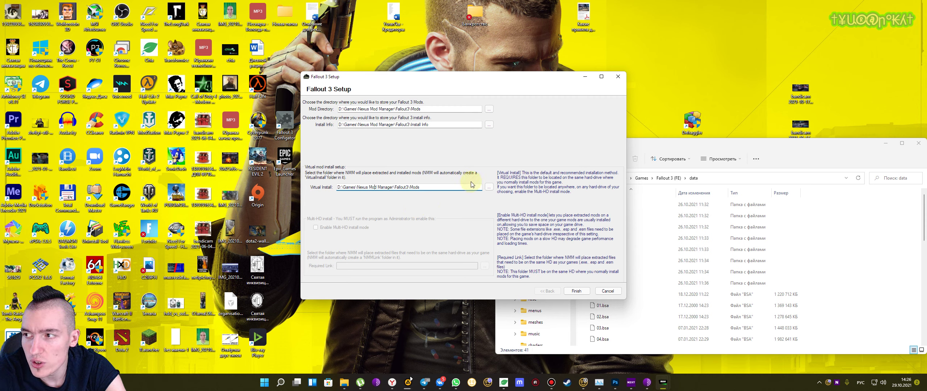
- Finish the Fallout 3 setup with the proposed folders and decline organising mods by the Nexus site categories
click(577, 291)
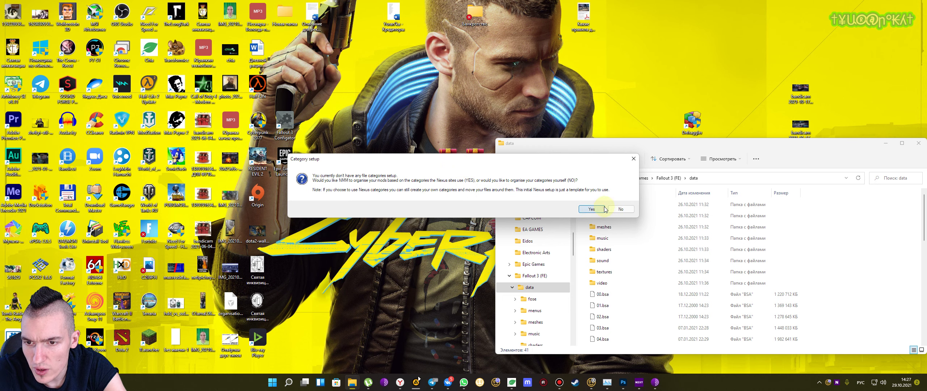
click(620, 209)
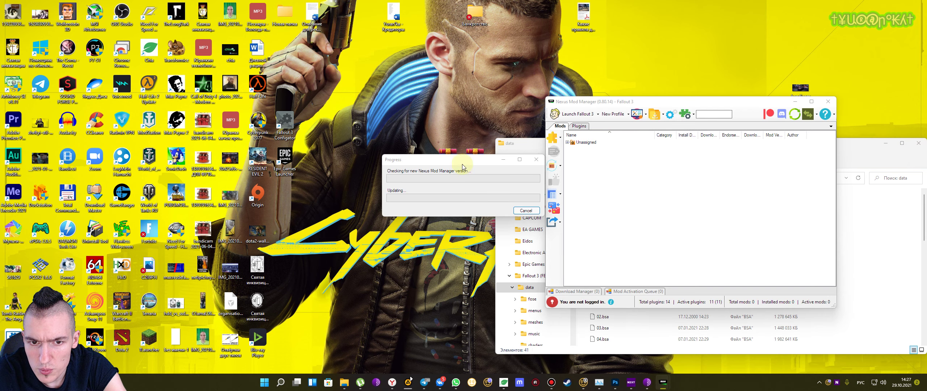
- Skim the change log of the new Nexus Mod Manager version and accept the update to 0.82.1
drag(455, 164, 472, 94)
scroll(486, 197, down, 3)
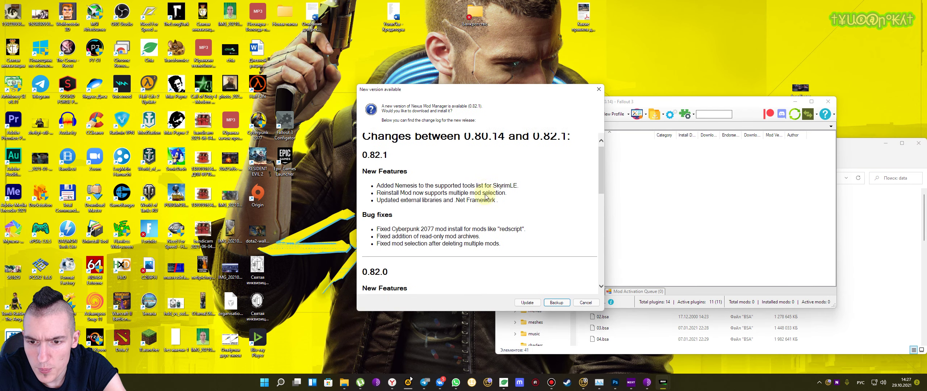
scroll(486, 196, up, 3)
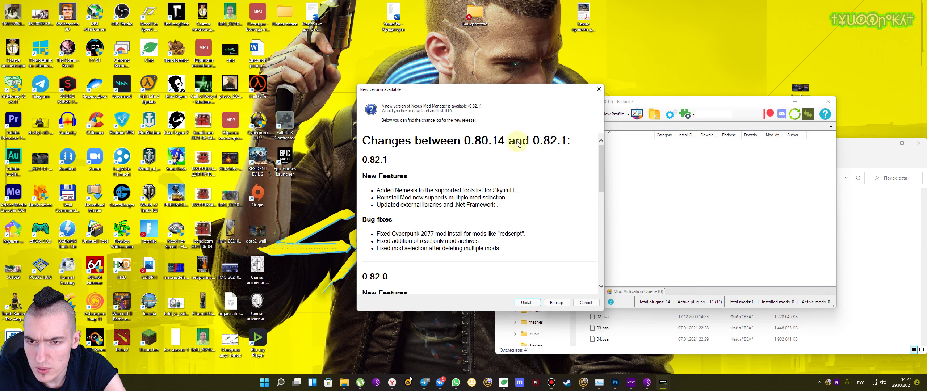
click(527, 302)
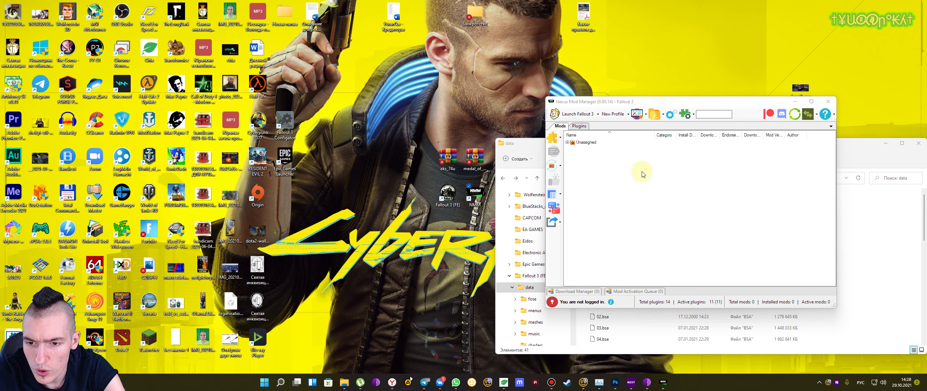
- Arrange the Nexus Mod Manager and data folder windows side by side so the mod archives on the desktop stay visible between them
drag(620, 103, 268, 77)
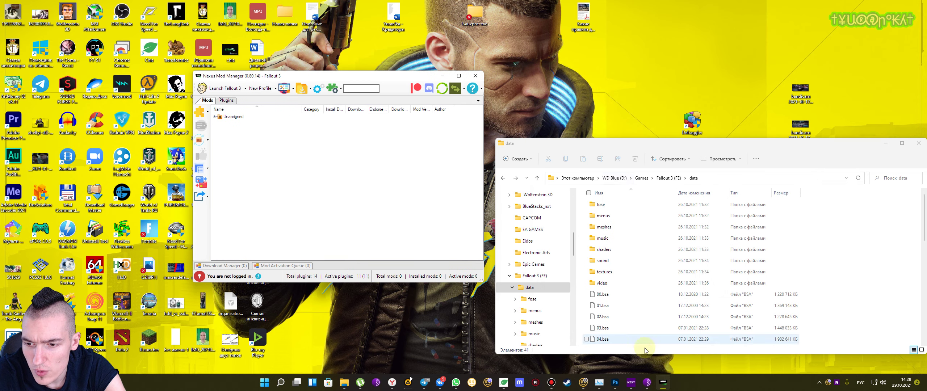
drag(602, 147, 653, 149)
drag(388, 76, 223, 74)
click(487, 159)
click(445, 162)
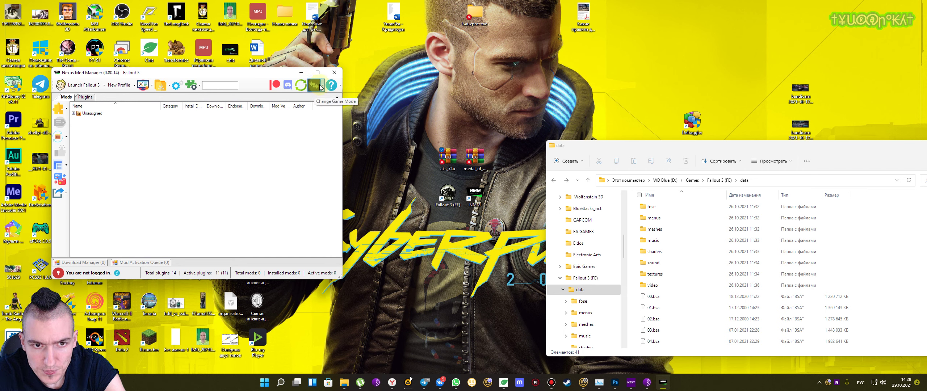
click(320, 87)
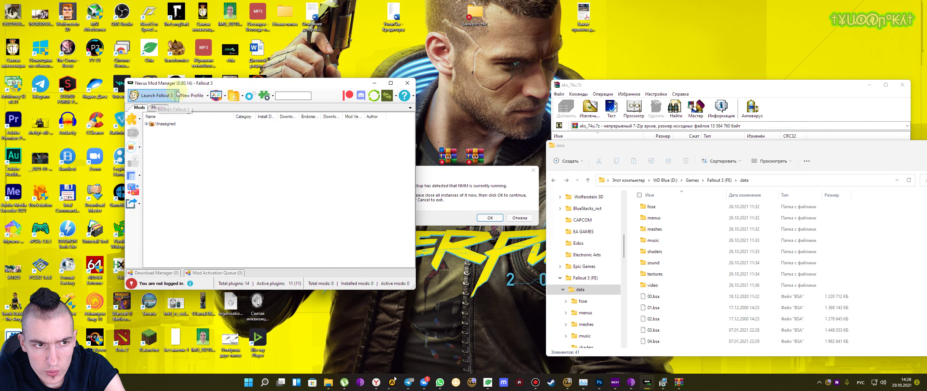
click(177, 94)
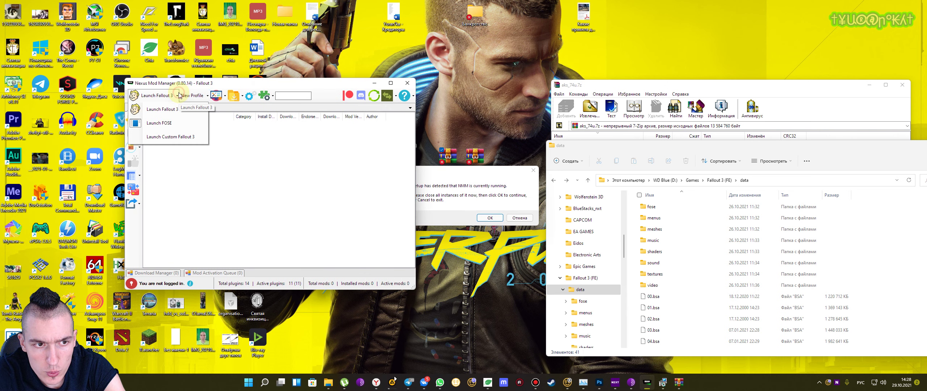
click(205, 163)
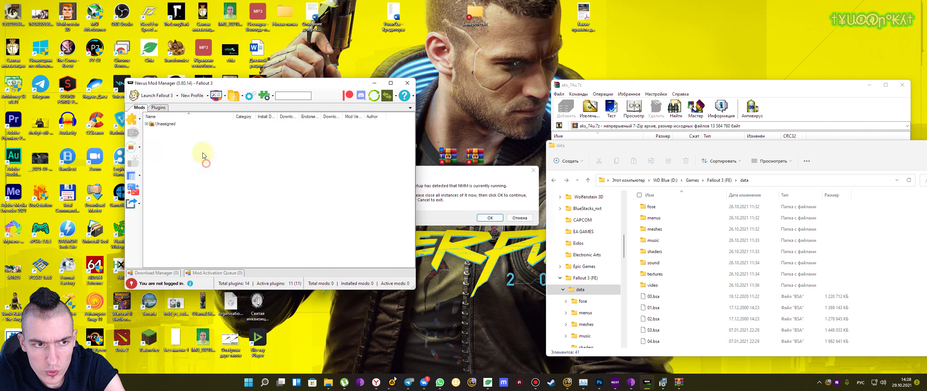
- Check the available Fallout 3 launch options, close the running Nexus Mod Manager and let the update setup continue
click(178, 96)
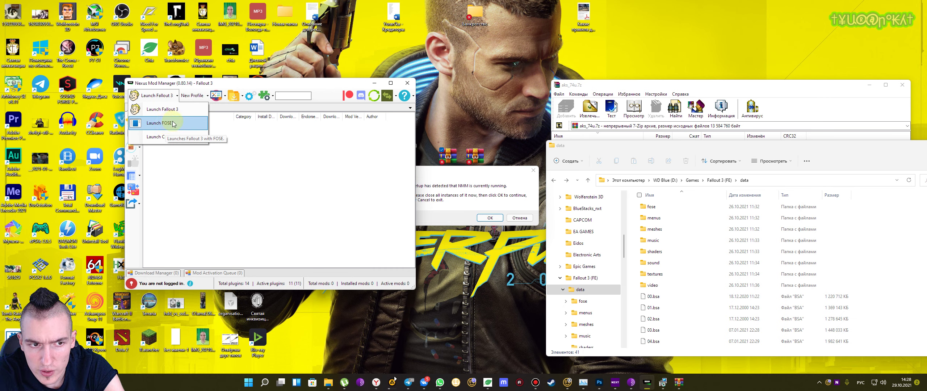
click(310, 170)
click(447, 177)
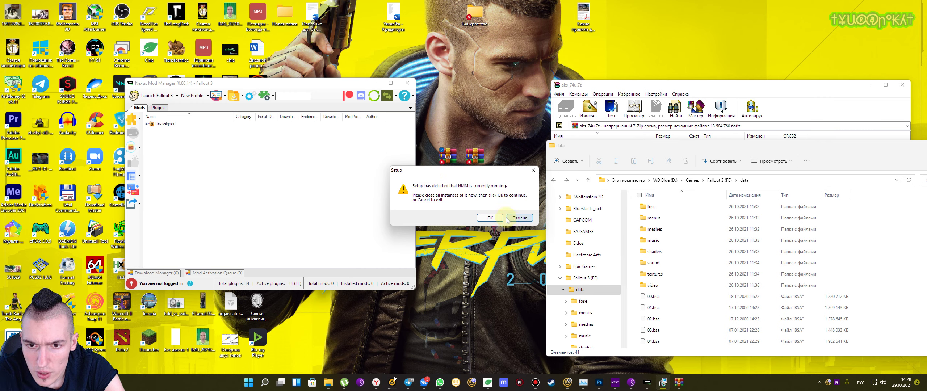
click(407, 83)
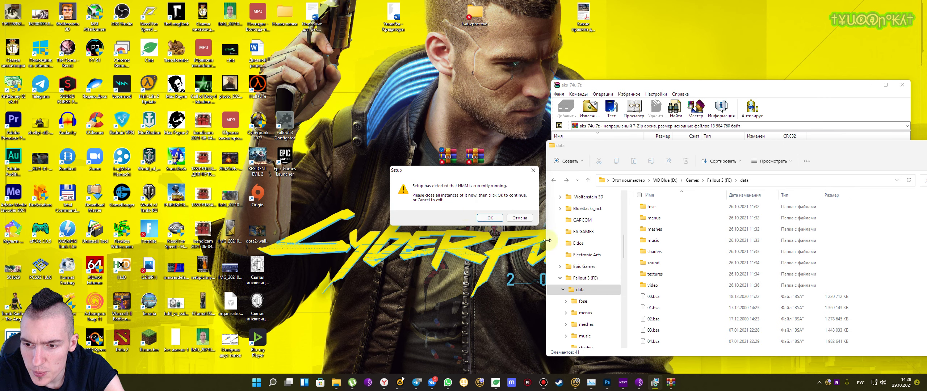
click(490, 217)
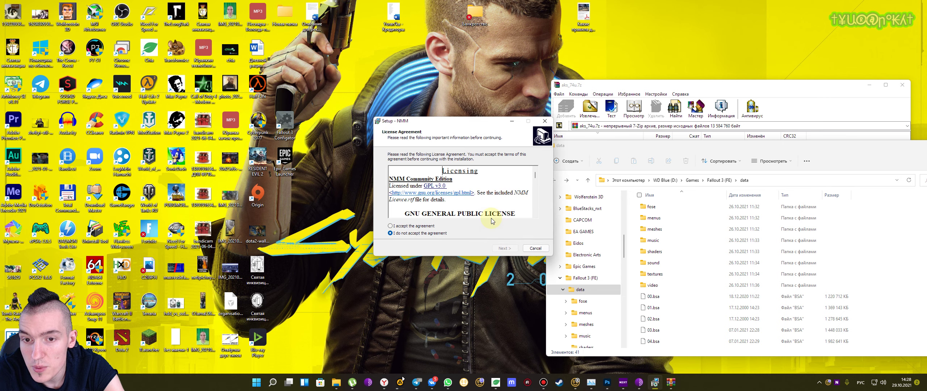
- Accept the NMM licence agreement and install to C:\Program Files\NMM with the proposed additional tasks
click(416, 225)
click(504, 248)
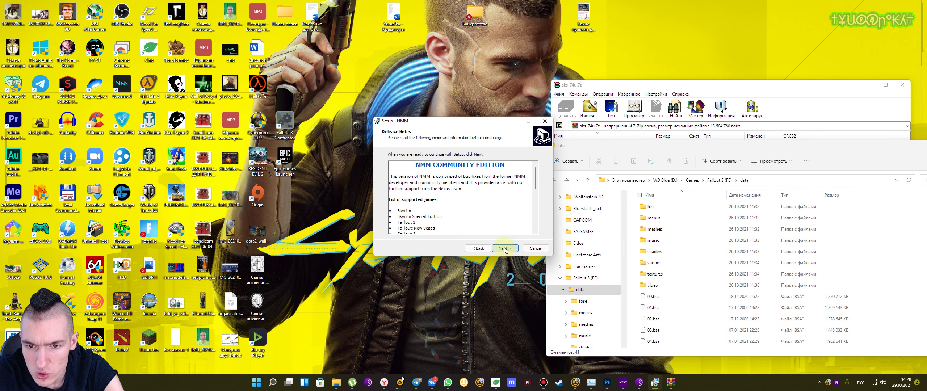
click(505, 249)
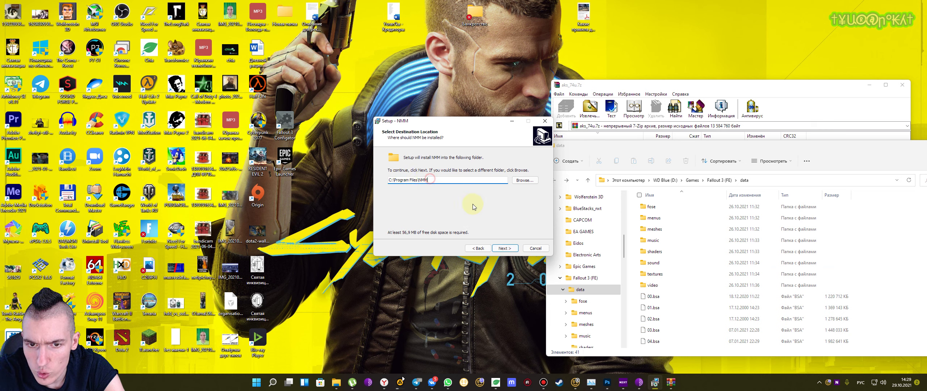
click(506, 248)
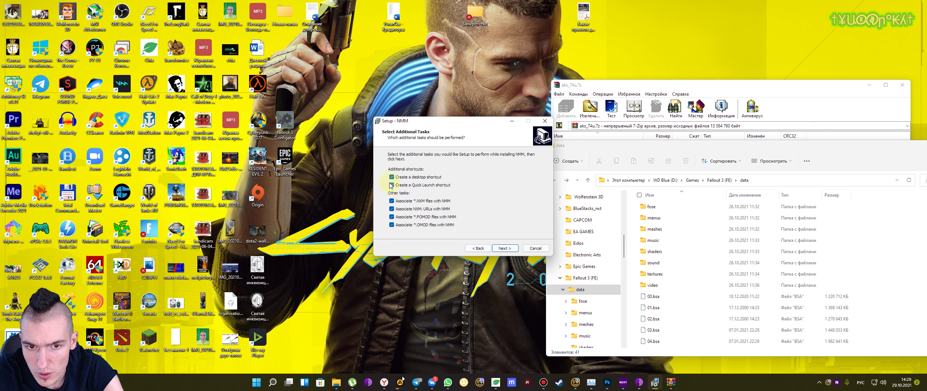
click(505, 248)
click(505, 248)
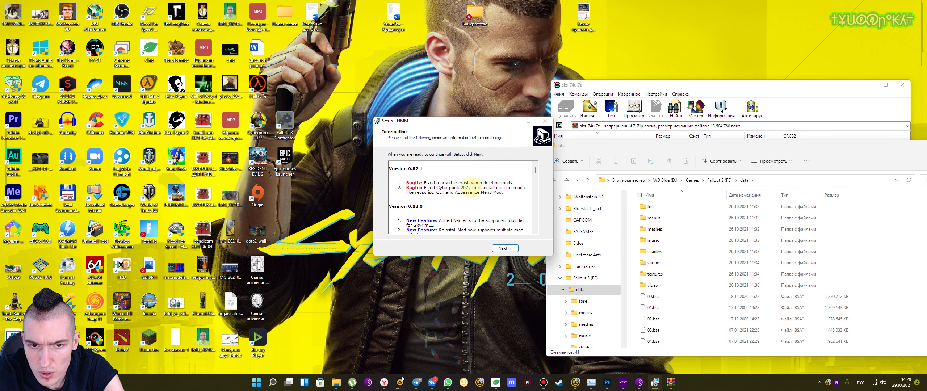
- Skim the 0.82.1 release notes, finish the setup with Launch NMM enabled and choose Fallout 3 as the game to manage
drag(506, 192, 391, 177)
click(486, 188)
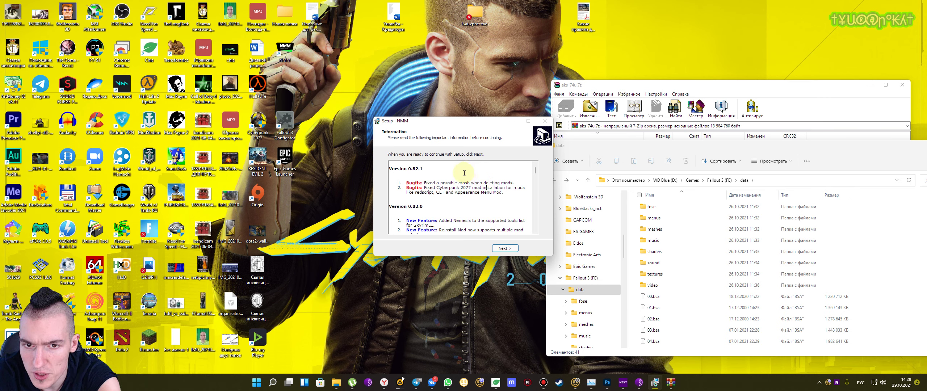
drag(403, 181, 504, 193)
click(505, 248)
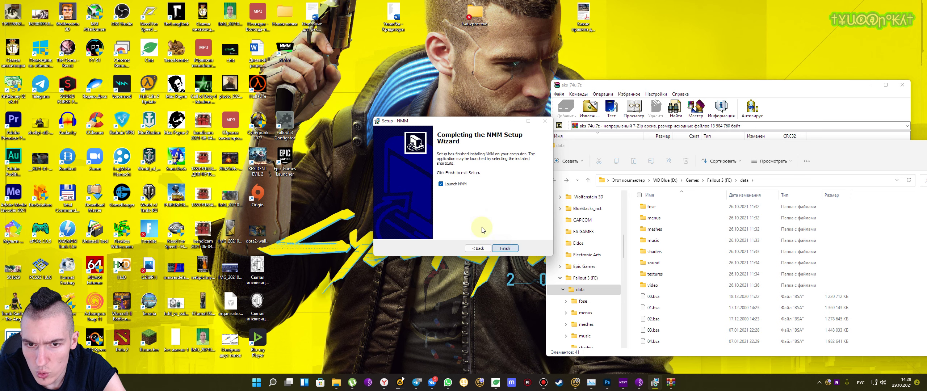
click(510, 248)
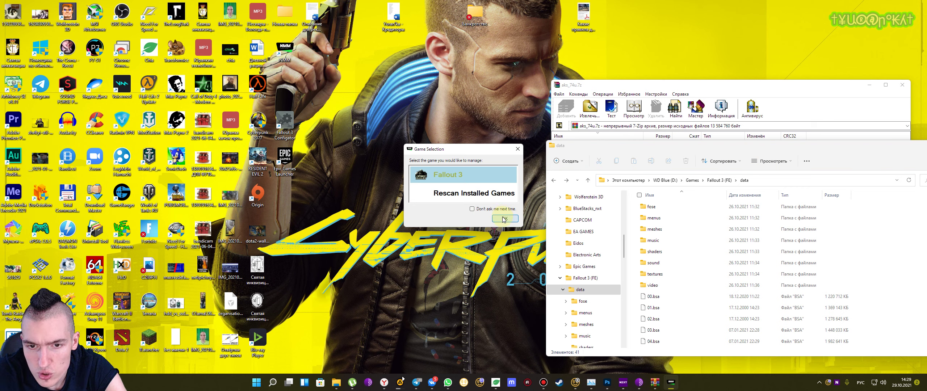
click(504, 219)
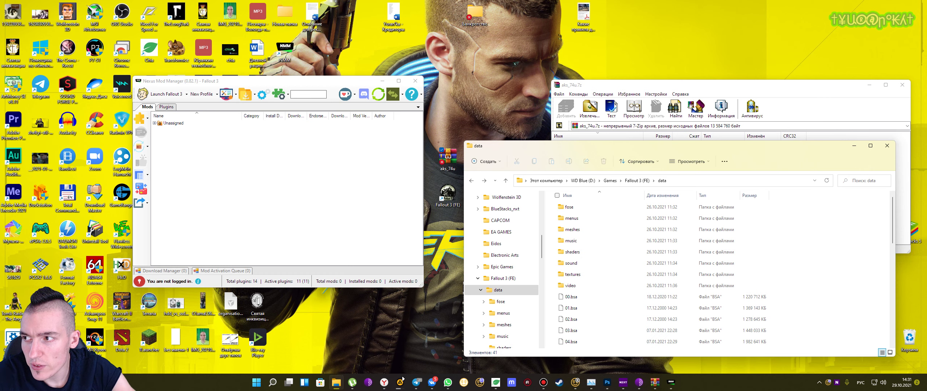
- Move the data folder window off the desktop archives and place the mod manager window nearer the middle of the screen
drag(538, 147, 617, 179)
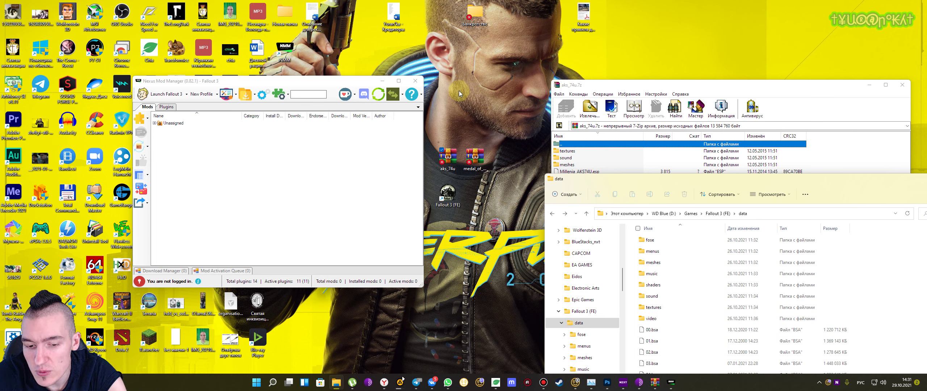
drag(276, 84, 276, 86)
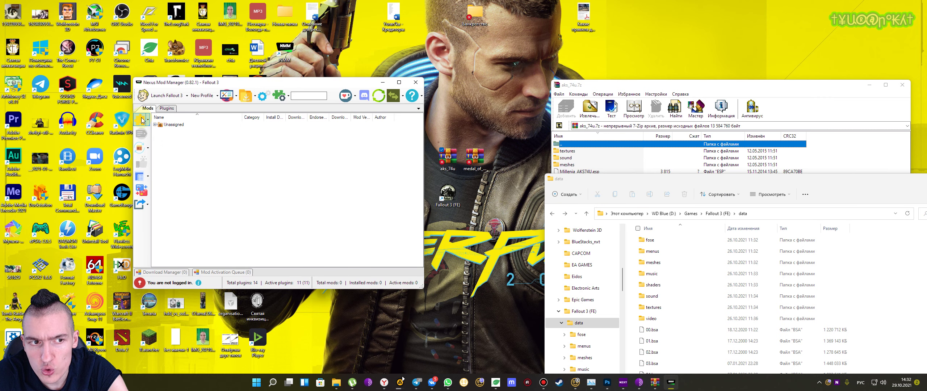
drag(181, 82, 355, 124)
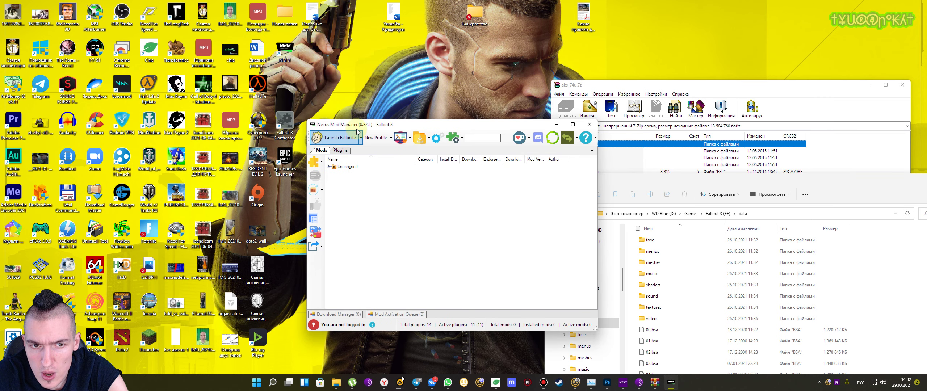
- Add the aks_74u archive from the desktop to the mod list
click(314, 161)
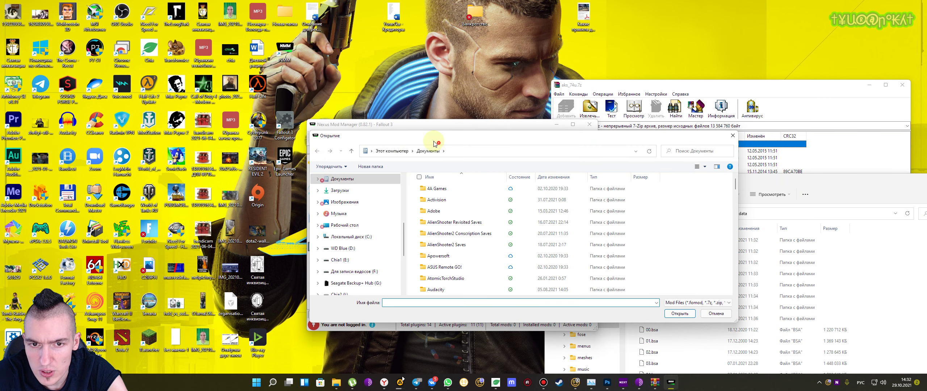
drag(403, 229, 404, 183)
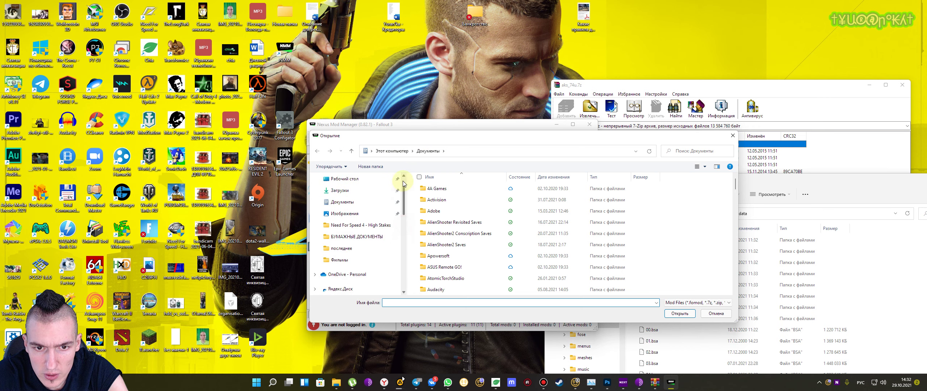
click(358, 178)
drag(440, 139, 187, 118)
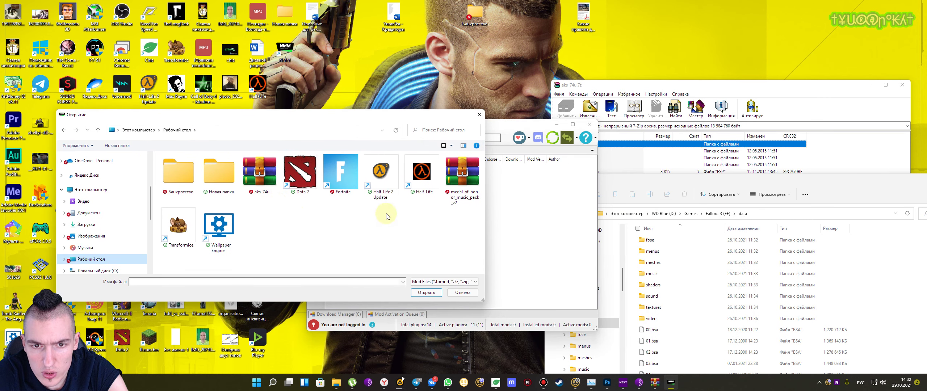
click(260, 174)
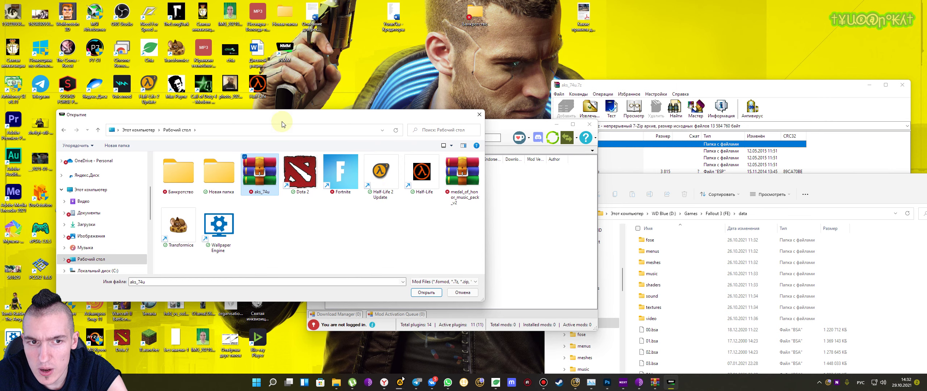
drag(282, 125, 456, 140)
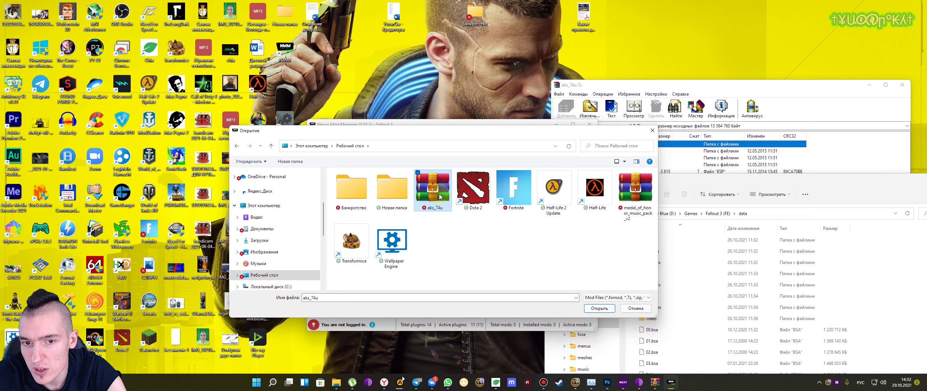
double_click(443, 204)
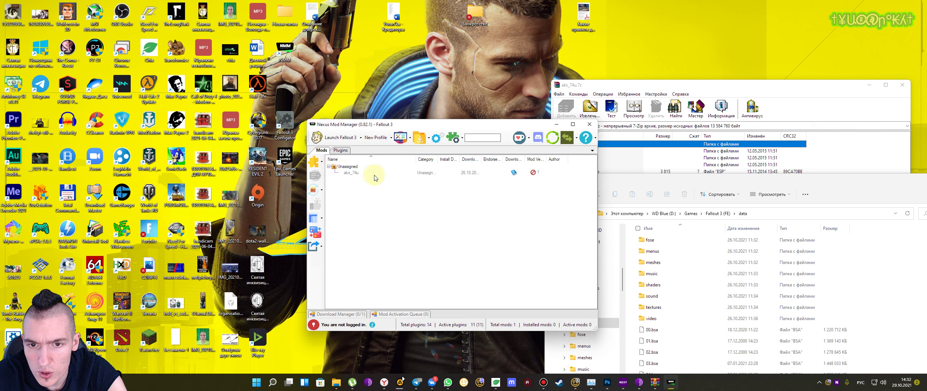
mouse_move(535, 174)
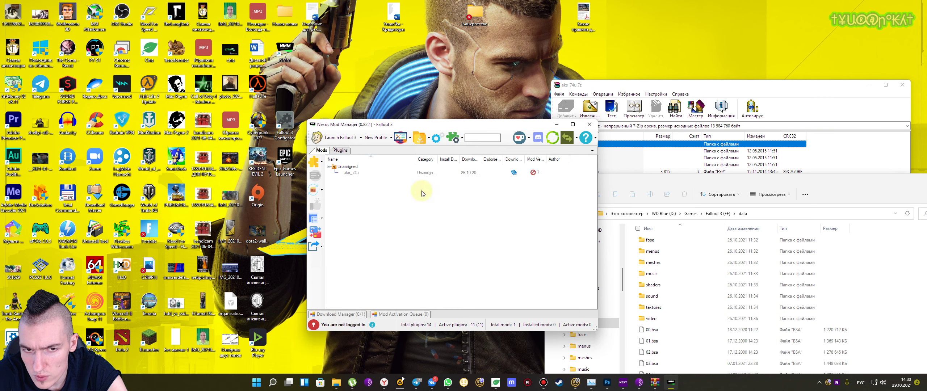
- Move the mod manager window clear of the desktop archives and install and activate the aks_74u mod
drag(404, 128, 229, 127)
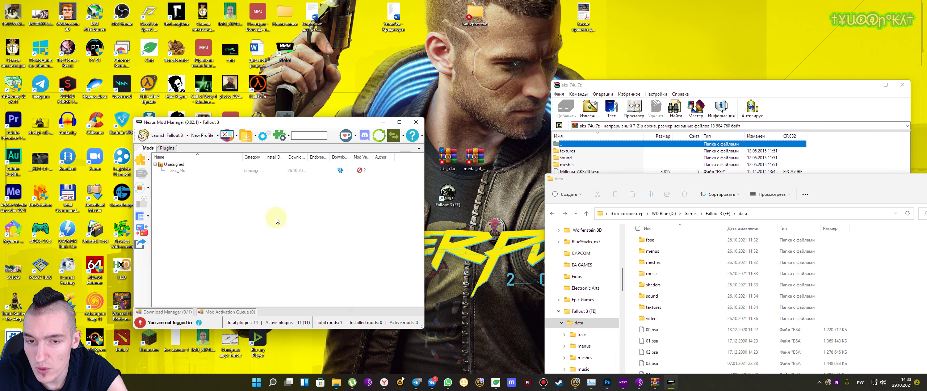
drag(286, 122, 289, 126)
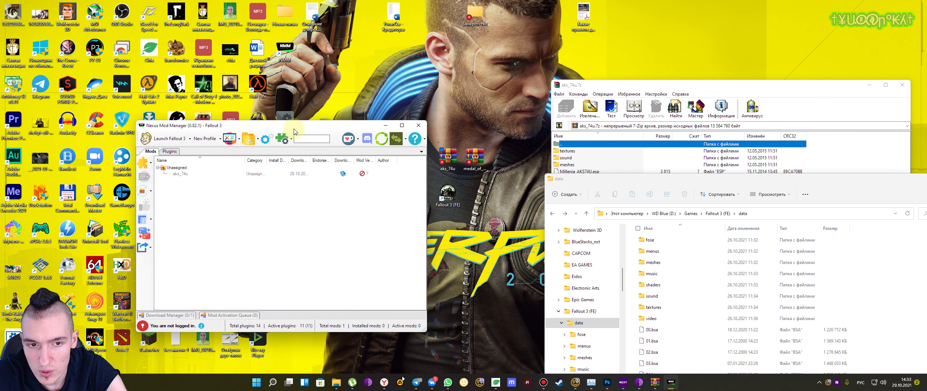
click(181, 173)
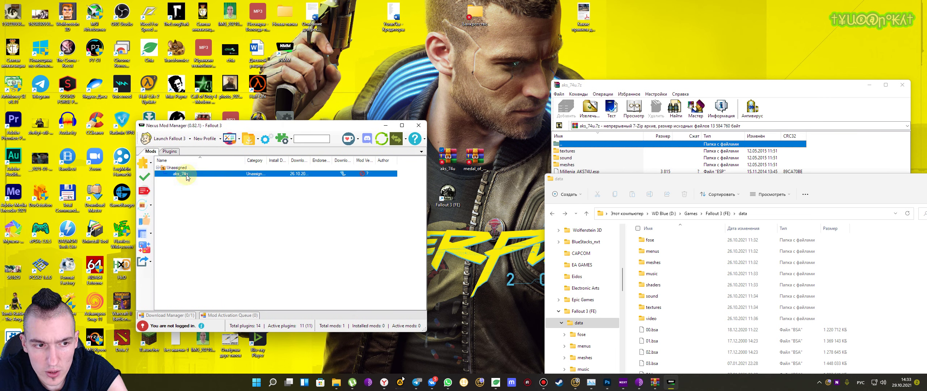
click(145, 180)
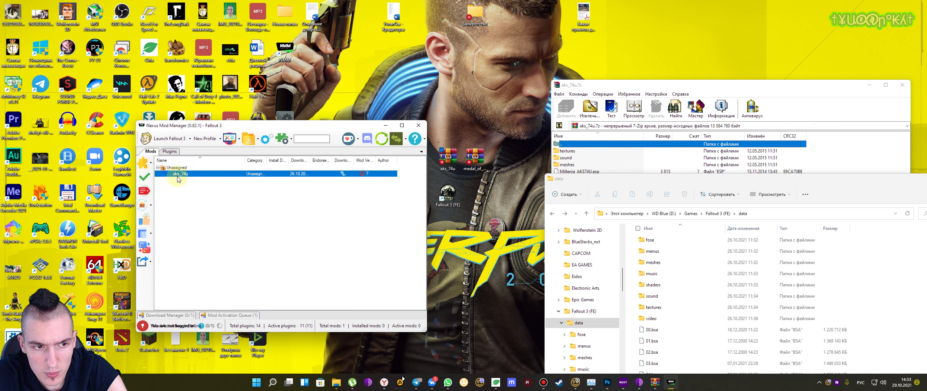
drag(280, 127, 290, 132)
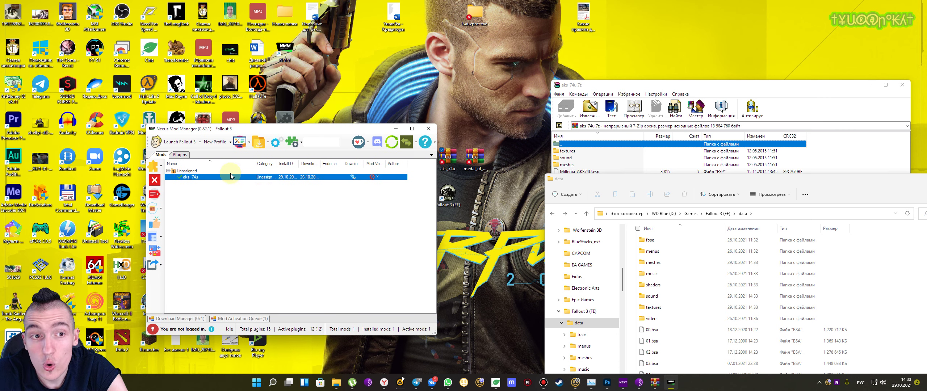
- Show the plugin list and review which plugins are enabled and their load order
click(179, 155)
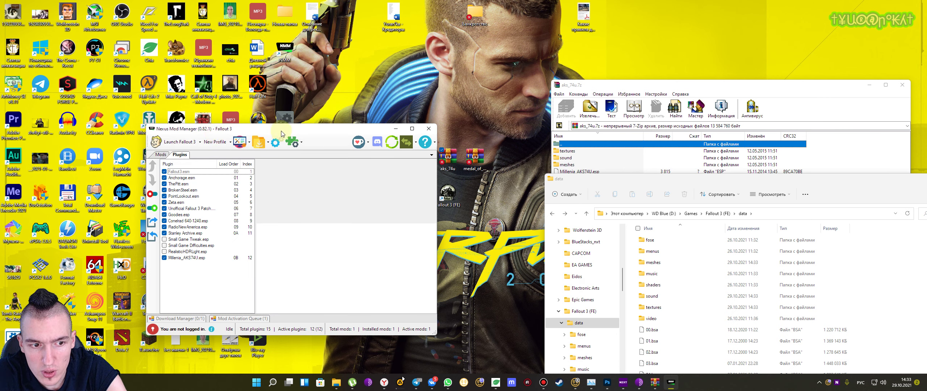
drag(269, 133, 342, 130)
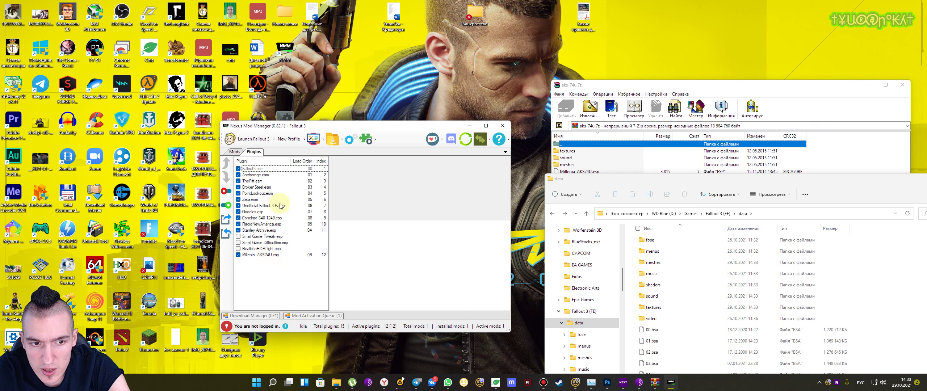
drag(286, 126, 269, 125)
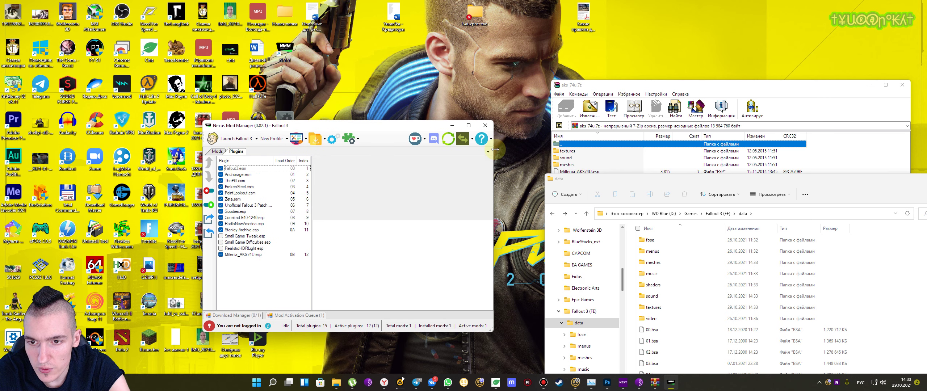
- Bring the aks_74u.7z archive contents into view beside the plugin list and inspect the details of the Millenia_AKS74U.esp plugin
drag(617, 174, 624, 187)
drag(625, 211, 625, 211)
drag(592, 85, 586, 69)
drag(613, 178, 548, 132)
click(604, 180)
drag(585, 181, 586, 162)
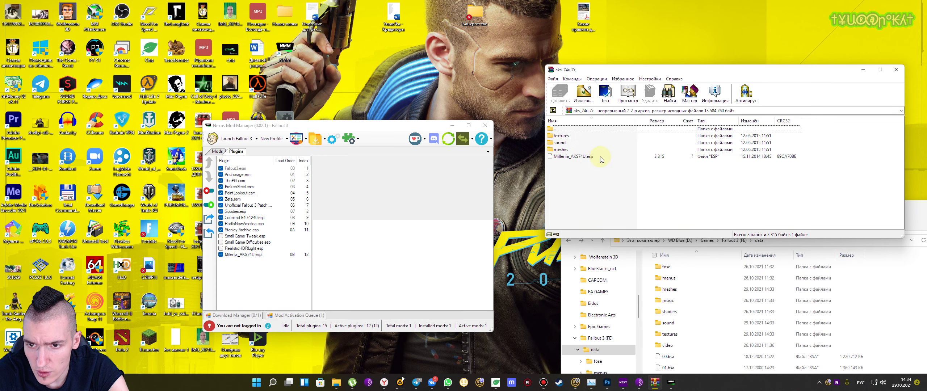
click(256, 255)
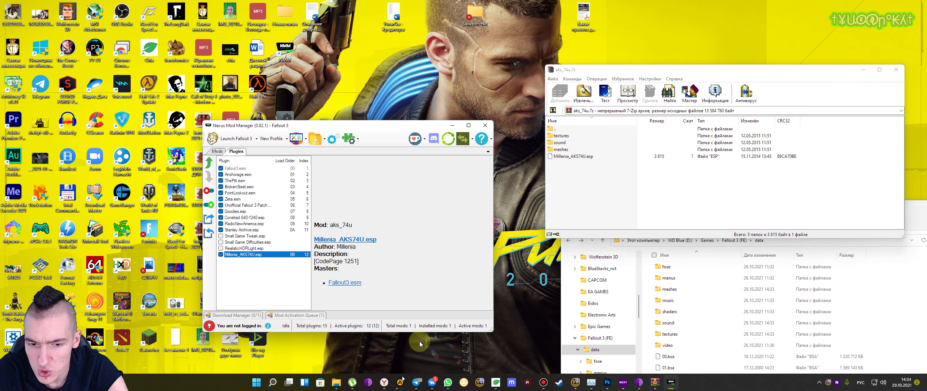
- Bring the Fallout 3 data folder forward and look through its plugin files for Millenia_AKS74U.esp
scroll(789, 289, down, 3)
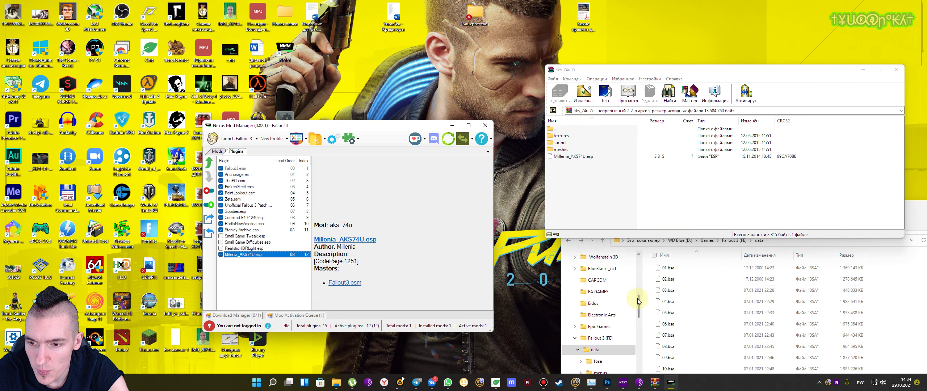
click(922, 253)
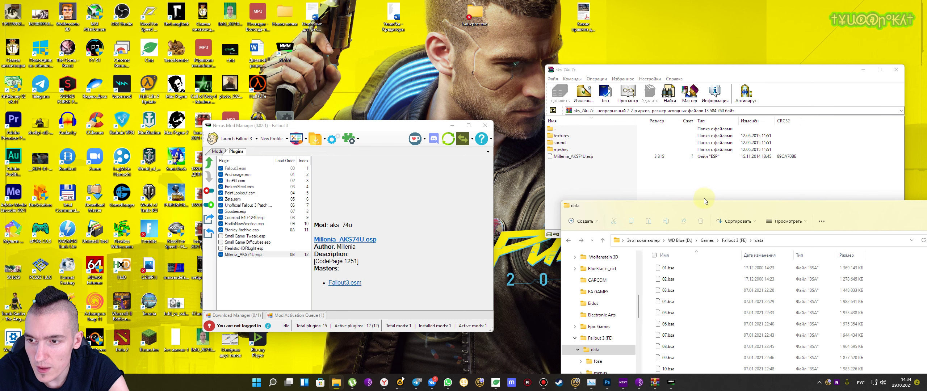
drag(701, 206, 662, 170)
scroll(732, 293, down, 5)
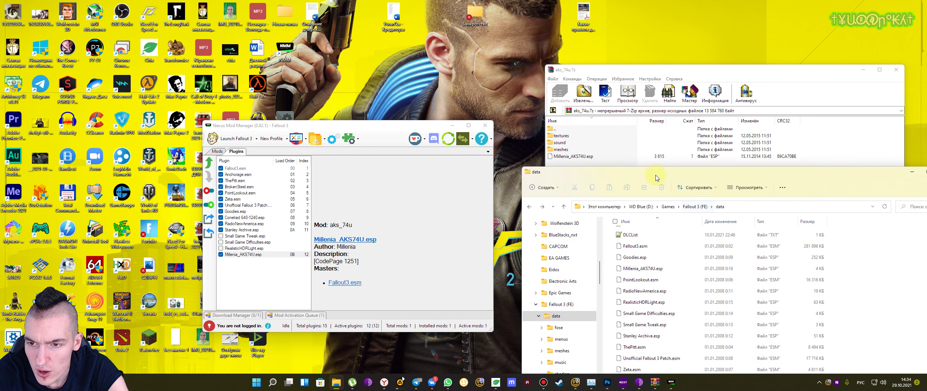
- Locate Millenia_AKS74U.esp in the Fallout 3 data folder, compare it with the aks_74u.7z archive contents, and minimize the folder window
drag(650, 173, 635, 148)
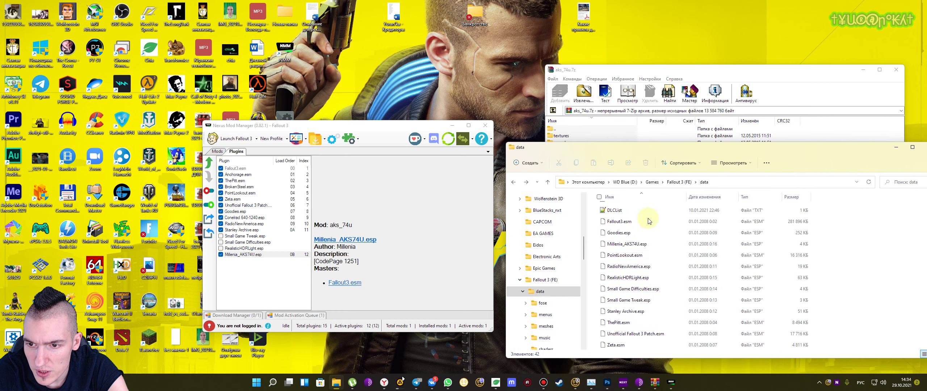
click(648, 243)
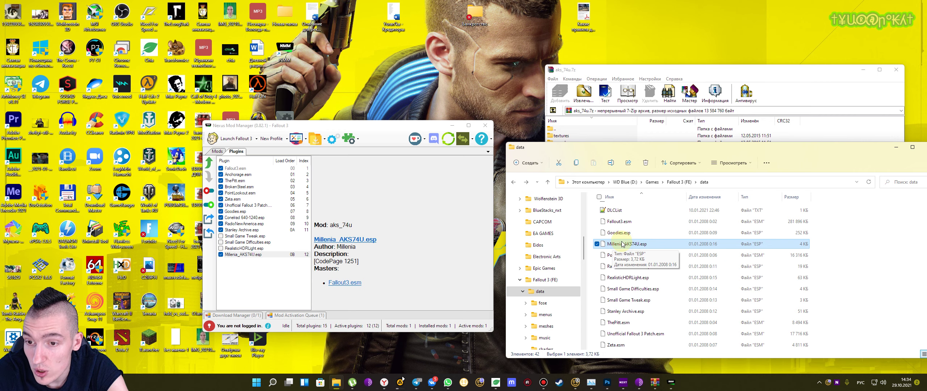
drag(594, 147, 595, 170)
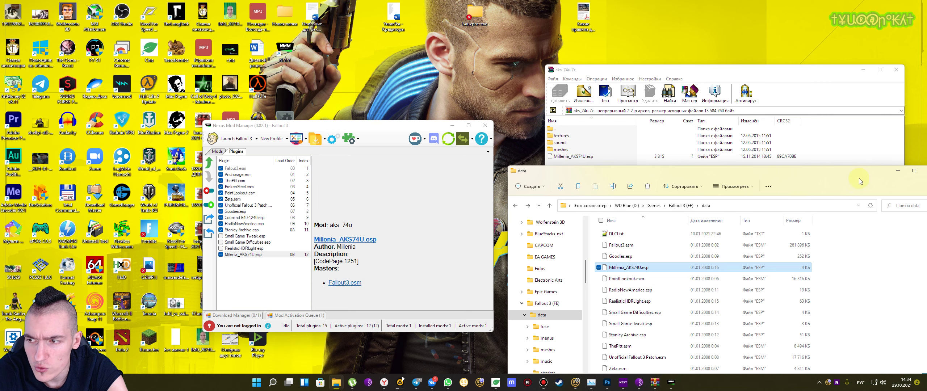
click(898, 171)
- Check the installation entry for aks_74u in the Mod Activation Queue and look at the Download Manager
drag(364, 127, 381, 129)
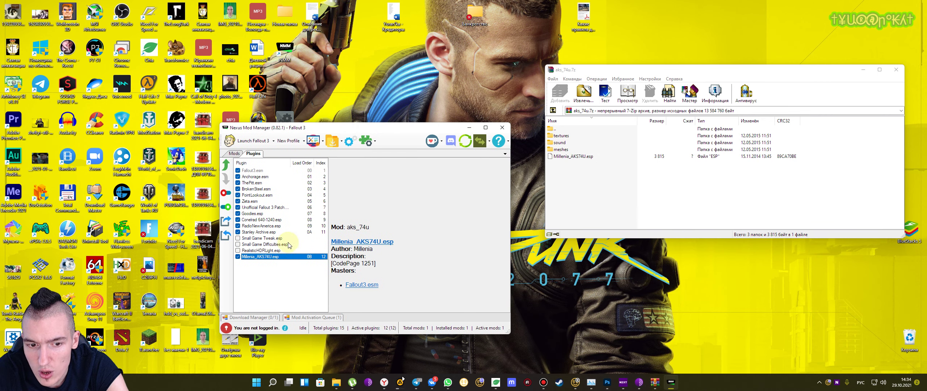
click(304, 318)
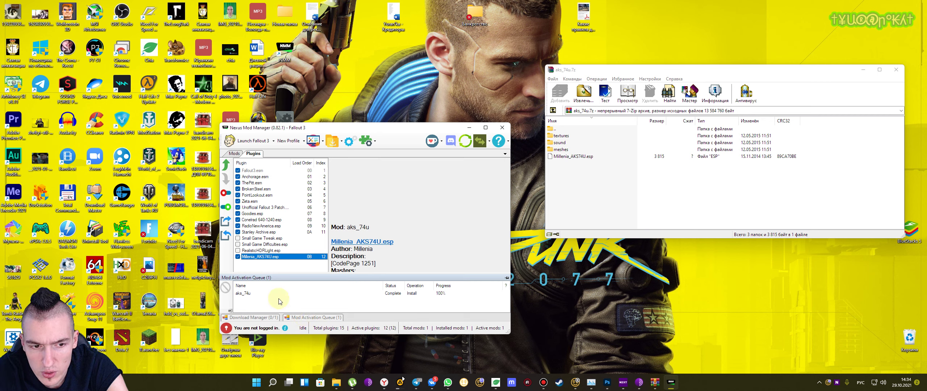
click(254, 318)
click(466, 238)
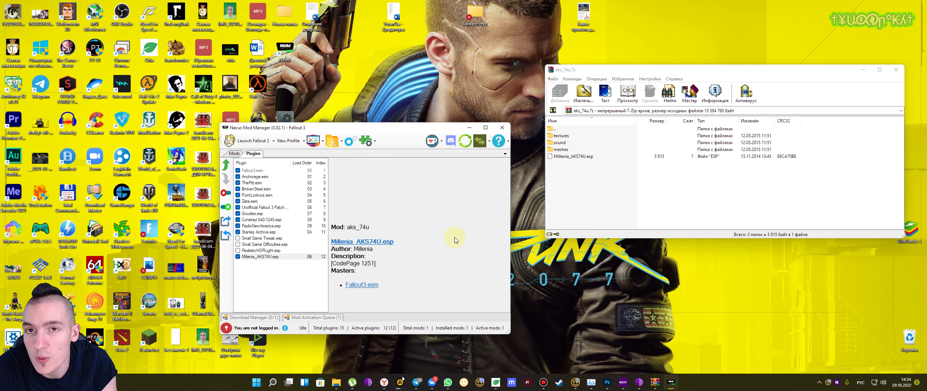
- Compare the installed mods list with the plugin list and move the mod manager window toward the middle of the desktop
drag(408, 131, 386, 140)
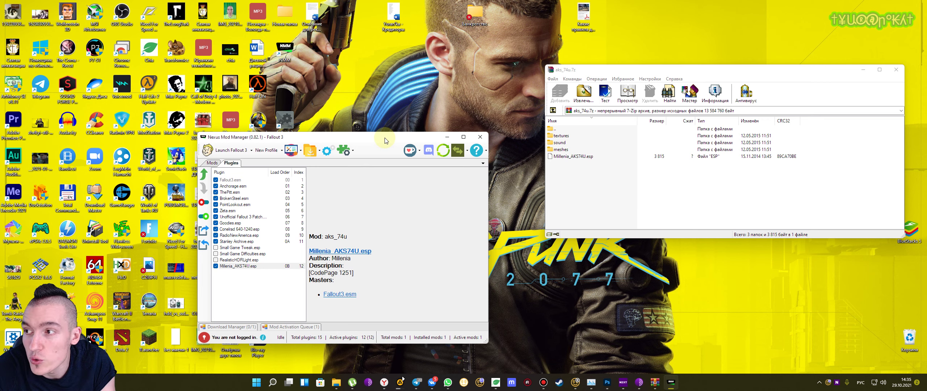
drag(386, 141, 403, 141)
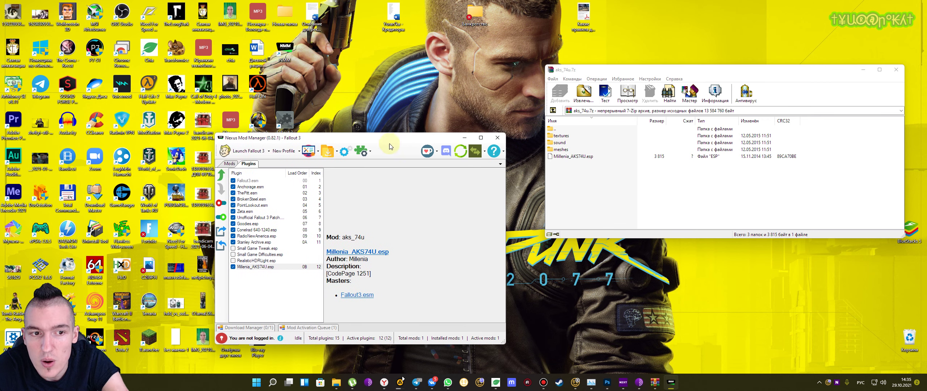
click(229, 163)
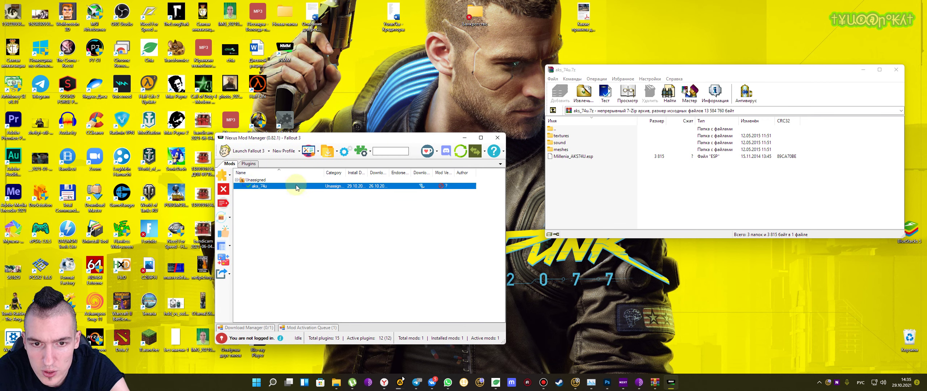
click(248, 163)
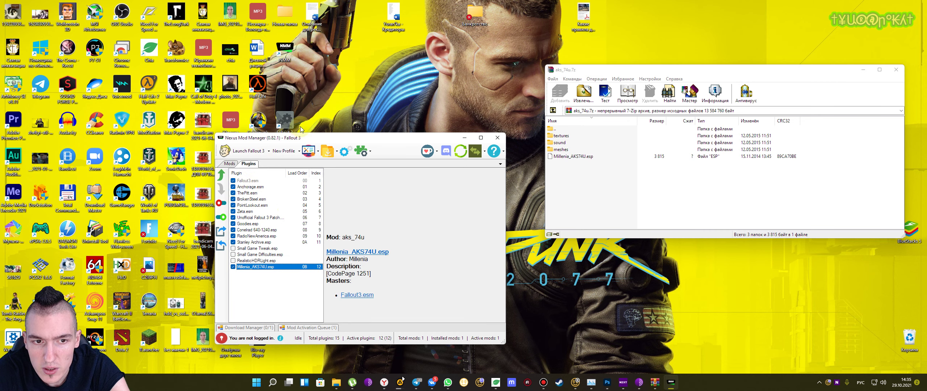
drag(298, 139, 438, 151)
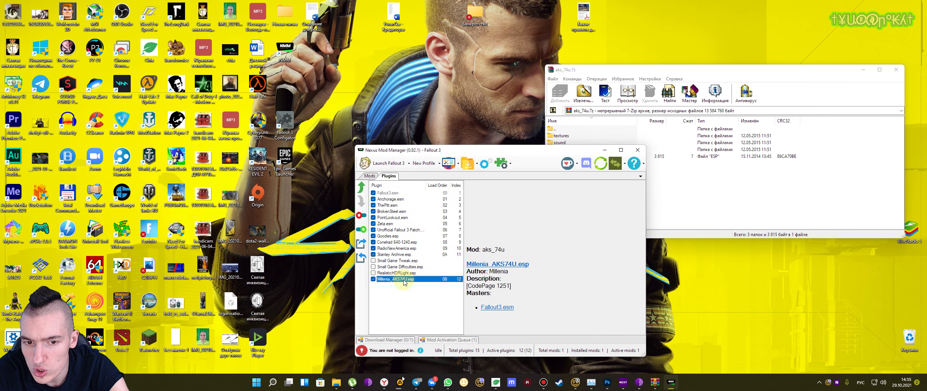
- Disable the Millenia_AKS74U.esp plugin, and switch the aks_74u mod off and back on
click(373, 279)
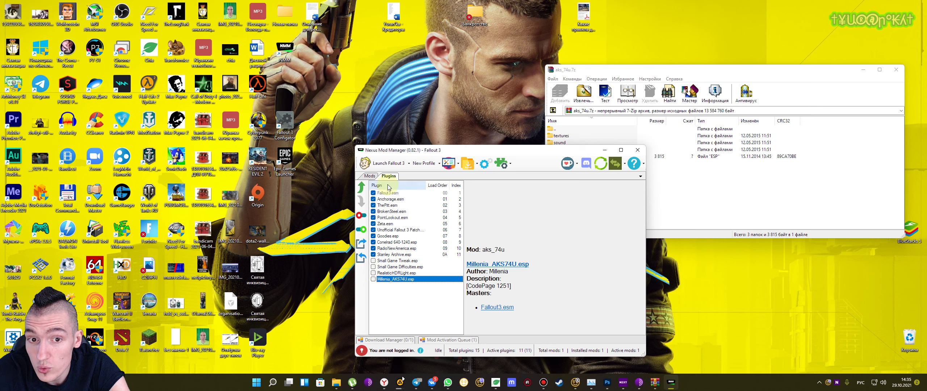
click(365, 179)
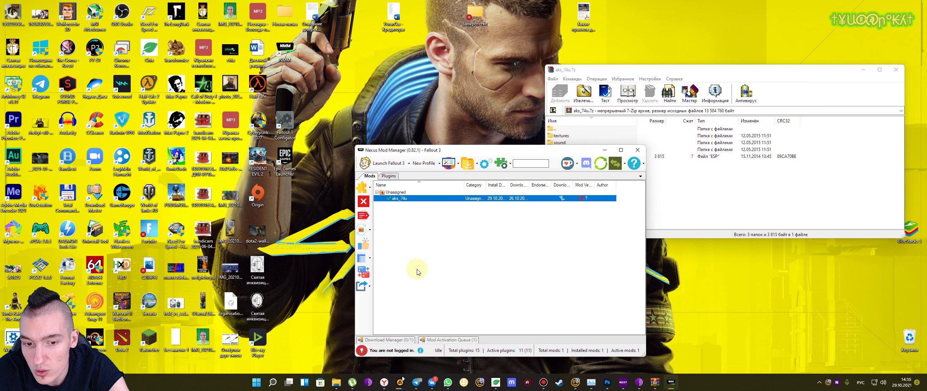
click(465, 340)
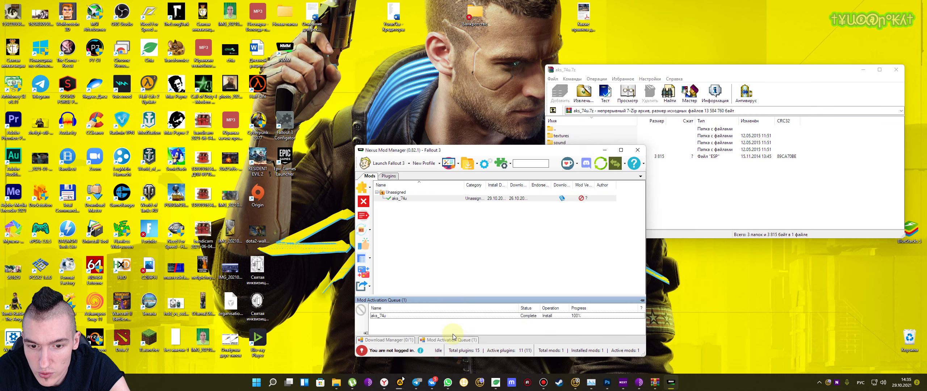
double_click(400, 198)
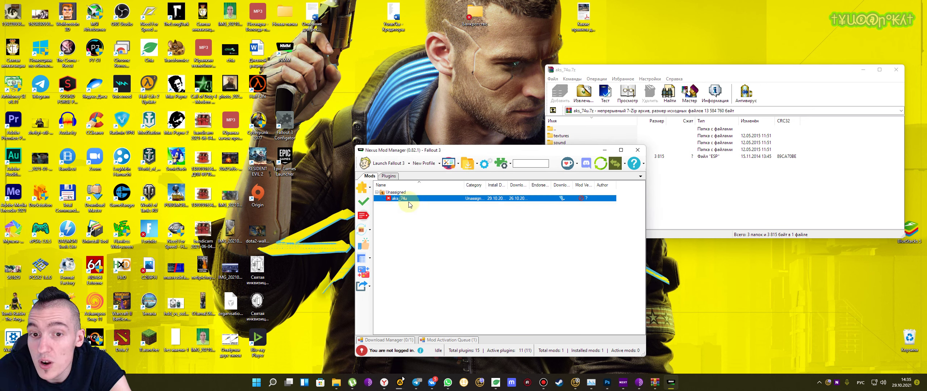
double_click(404, 202)
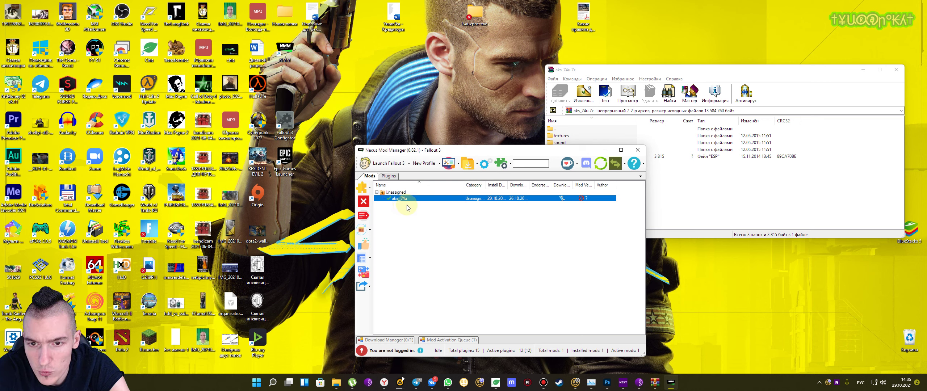
drag(393, 155, 368, 158)
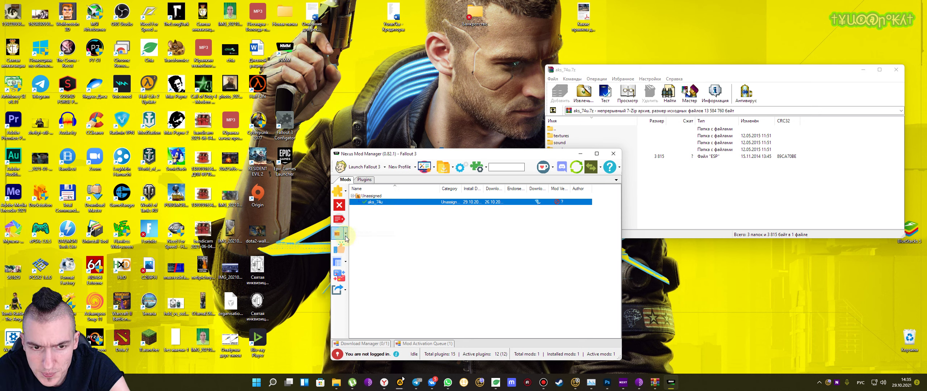
click(343, 218)
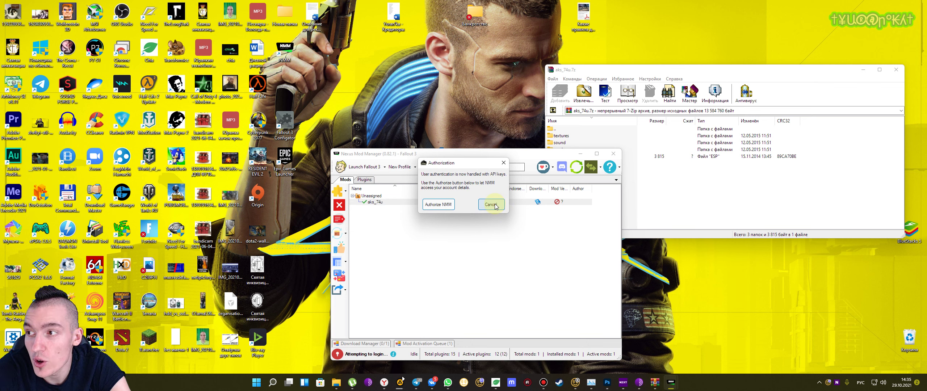
click(438, 204)
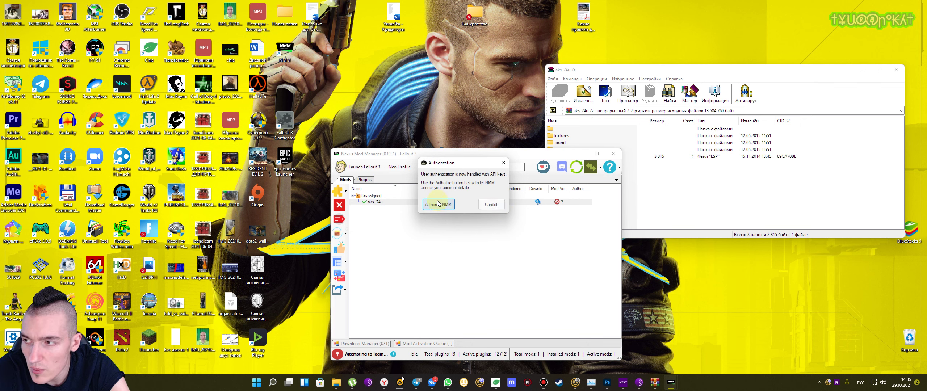
click(491, 205)
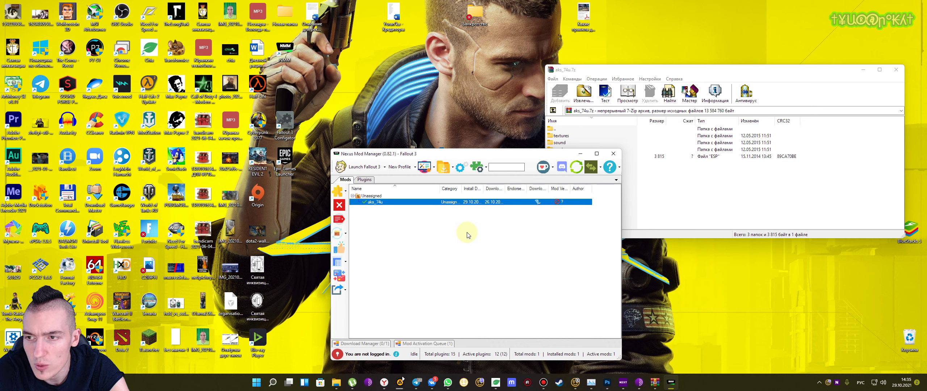
click(435, 168)
click(483, 212)
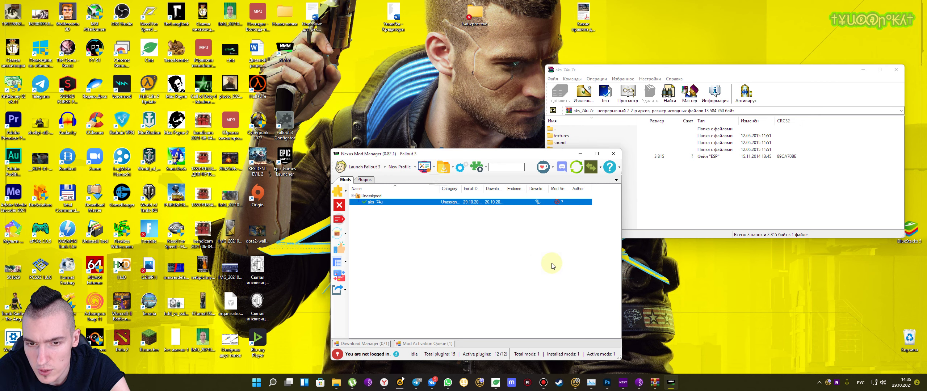
- Add the medal_of_honor_music_pack_v2 archive from the desktop to the mod list and activate it
click(532, 268)
drag(390, 153, 414, 188)
click(360, 225)
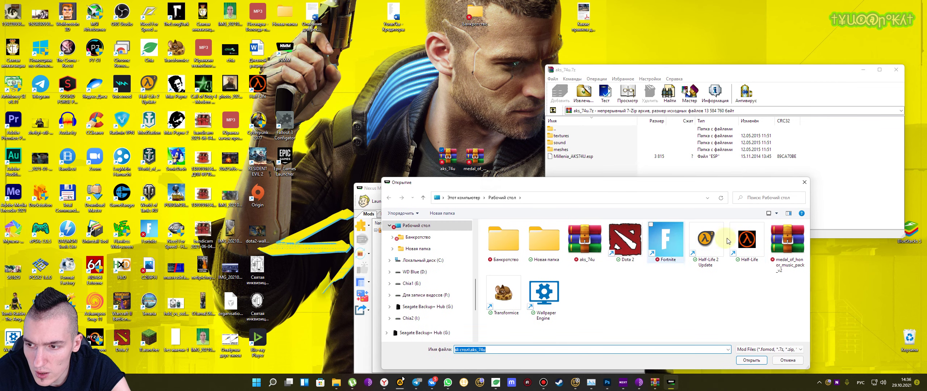
key(Escape)
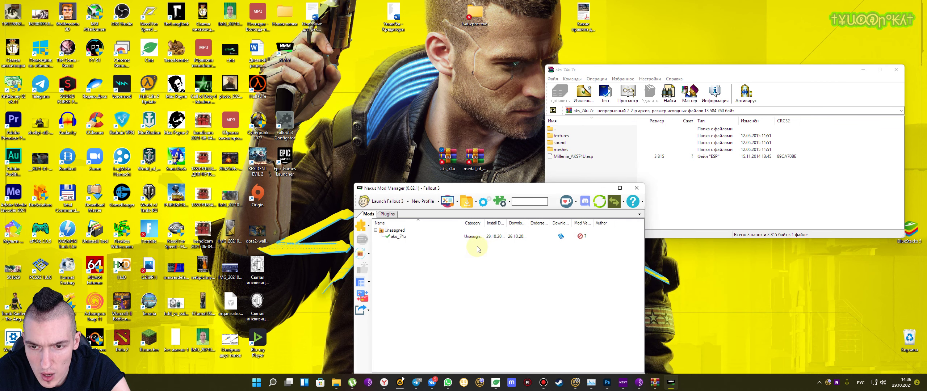
click(424, 242)
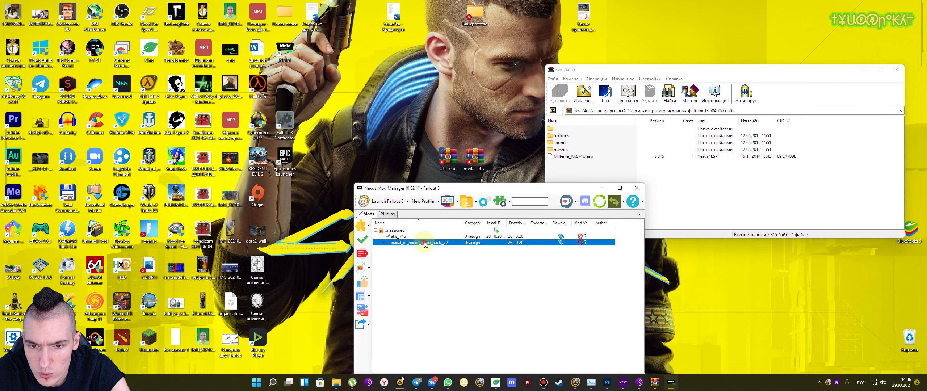
double_click(424, 243)
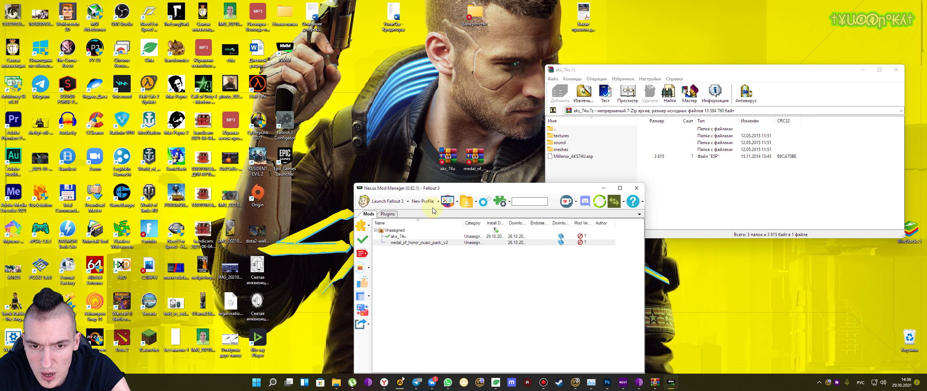
click(288, 202)
click(285, 210)
click(286, 202)
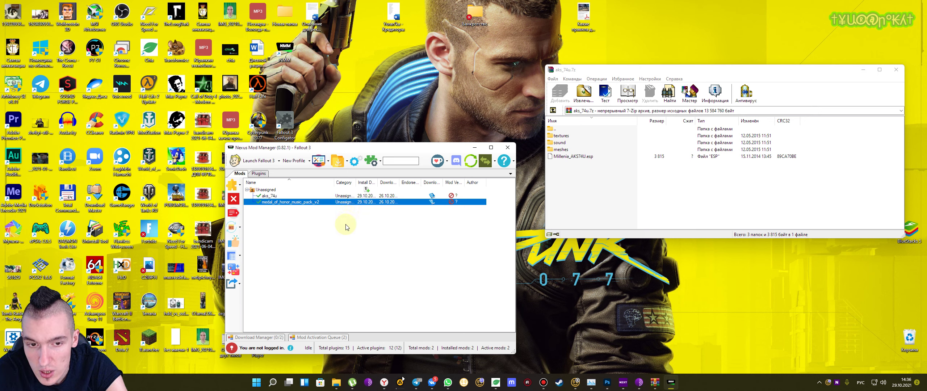
- Check the plugin list and the installed mods list for entries belonging to medal_of_honor_music_pack_v2
drag(368, 151, 284, 148)
click(178, 172)
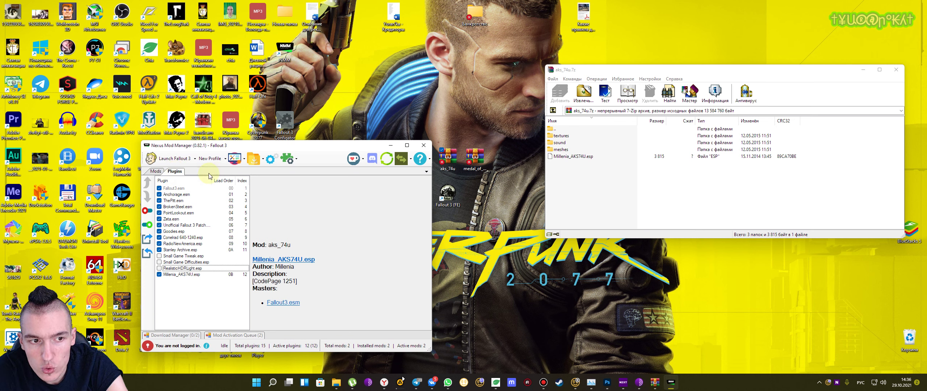
drag(230, 146, 351, 143)
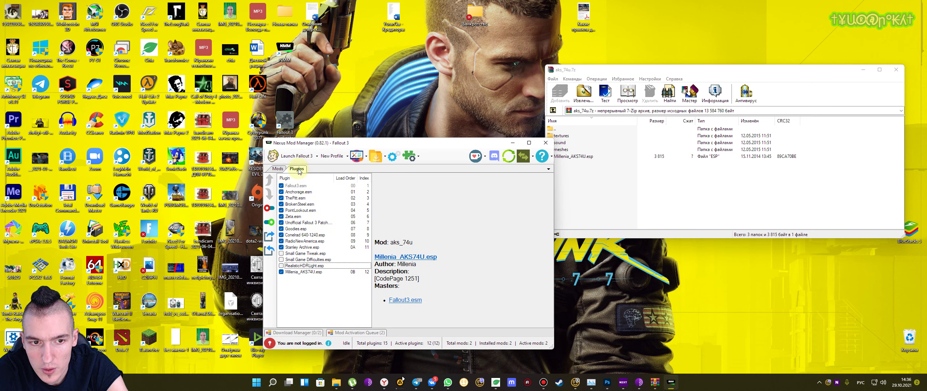
click(278, 169)
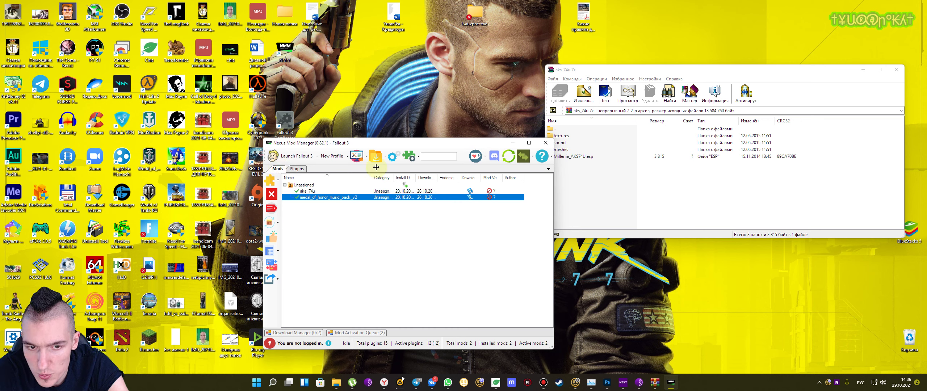
drag(379, 143, 309, 146)
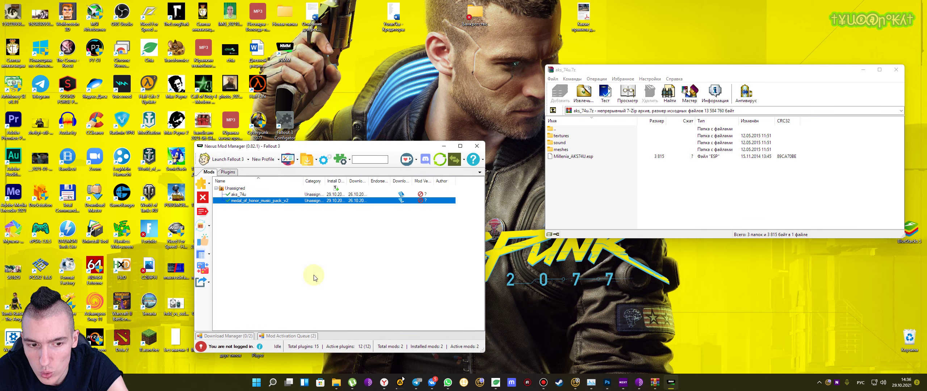
click(229, 336)
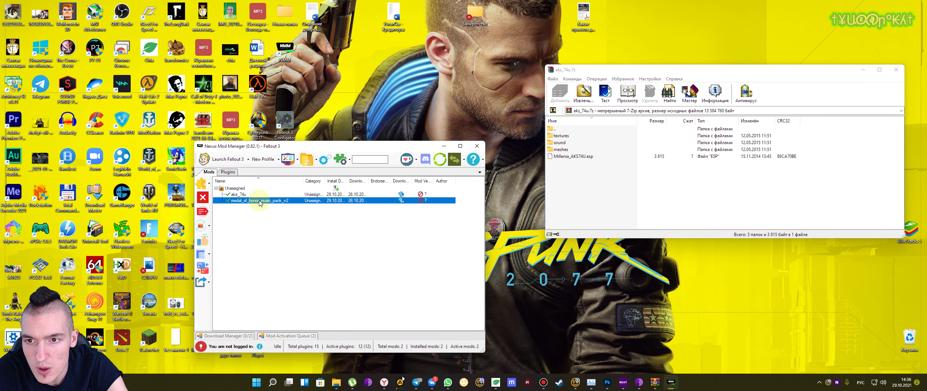
- Bring the Nexus Mod Manager Mods folder for Fallout 3 forward and look through its mod archives and subfolders
key(alt+Tab)
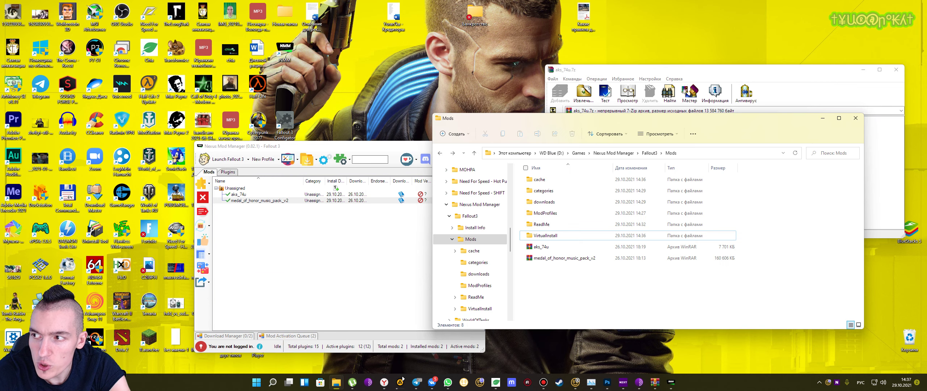
drag(544, 124, 600, 143)
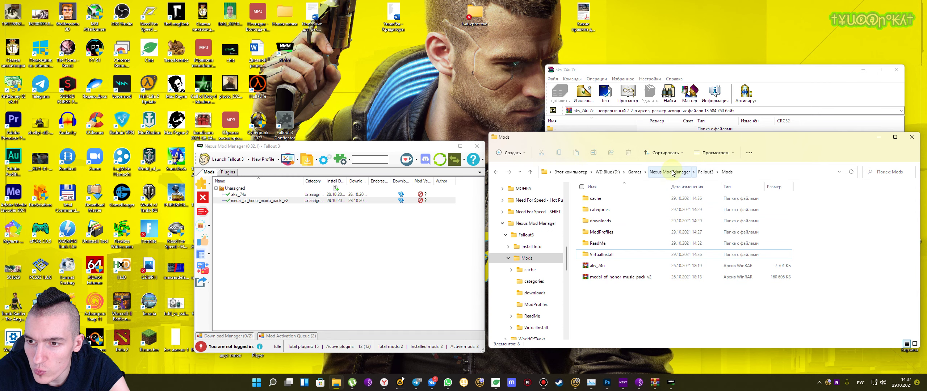
click(630, 266)
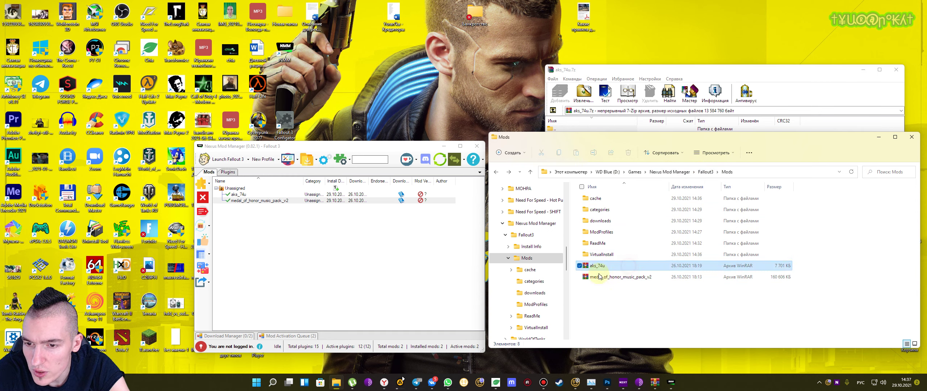
double_click(598, 210)
key(BackSpace)
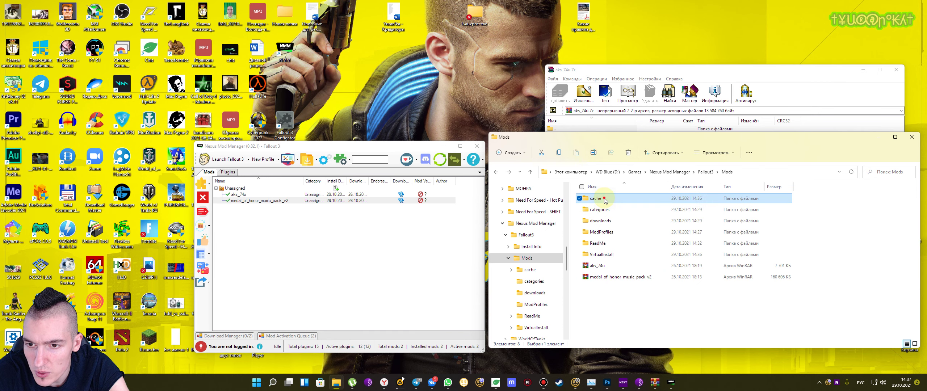
- Look through the cache folder's aks_74u and fomod subfolders, and the downloads folder inside Mods
double_click(598, 198)
double_click(604, 198)
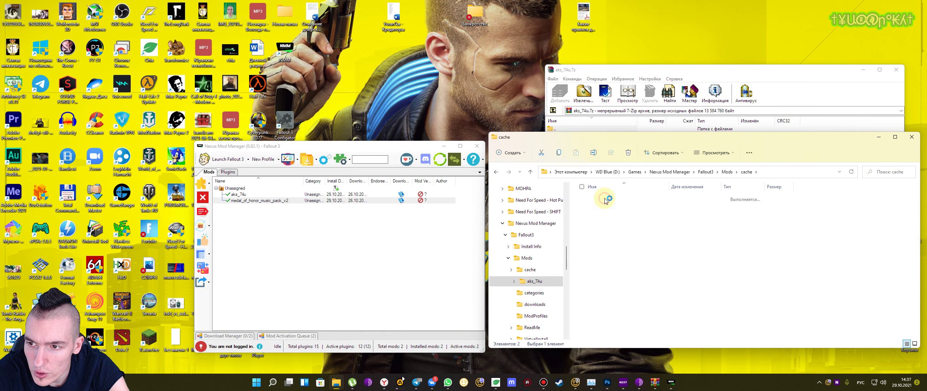
click(607, 198)
double_click(607, 198)
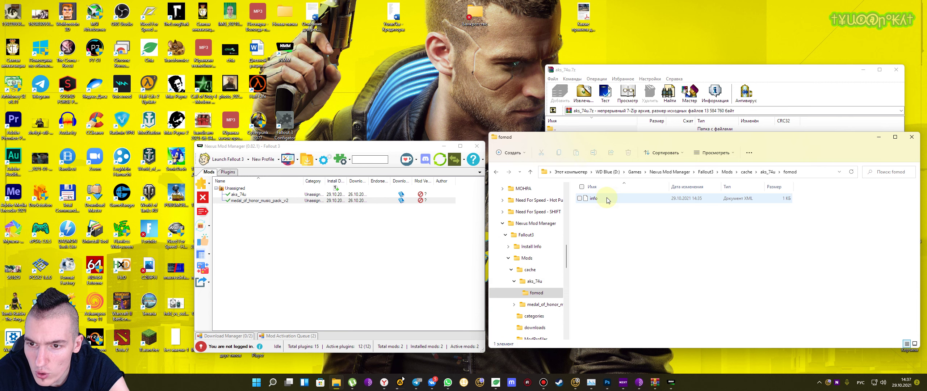
key(BackSpace)
key(BackSpace)
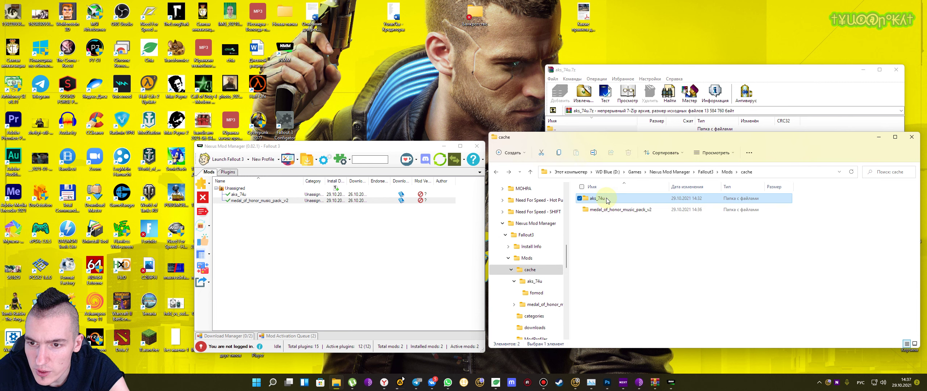
key(BackSpace)
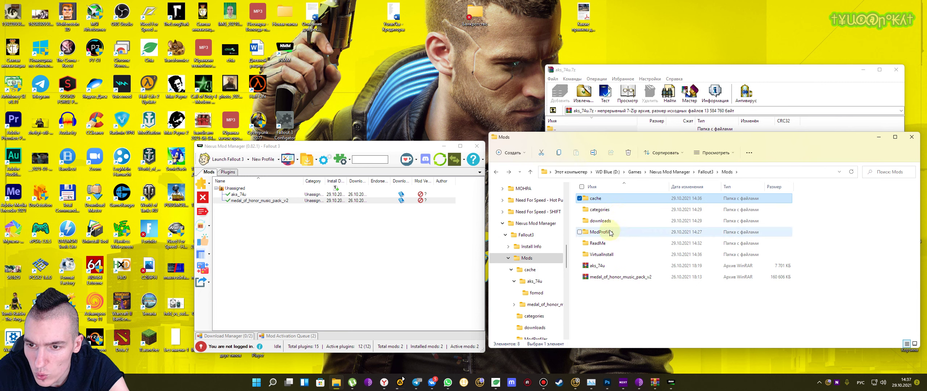
double_click(606, 222)
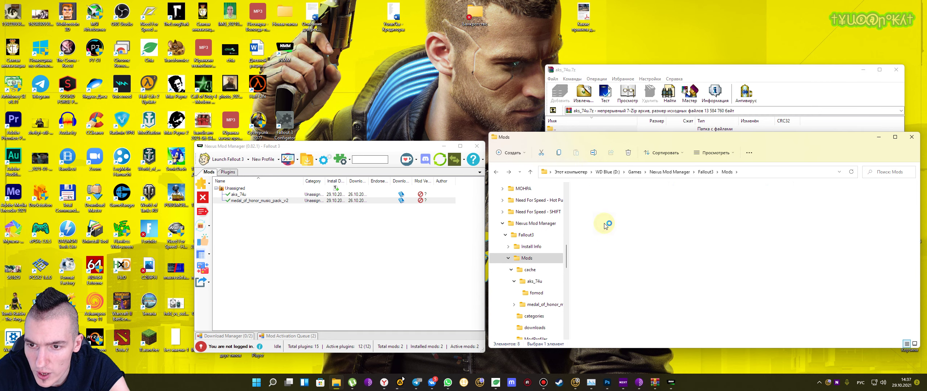
key(BackSpace)
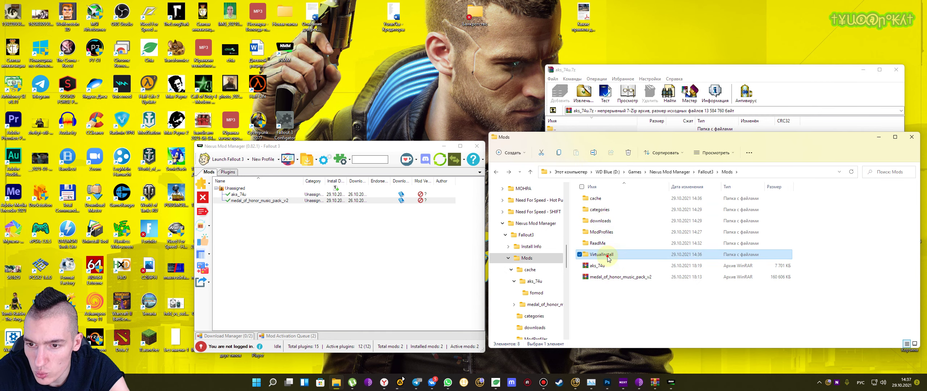
- Examine the Music and Explore folders of medal_of_honor_music_pack_v2 inside VirtualInstall, and return to the VirtualInstall folder
double_click(608, 258)
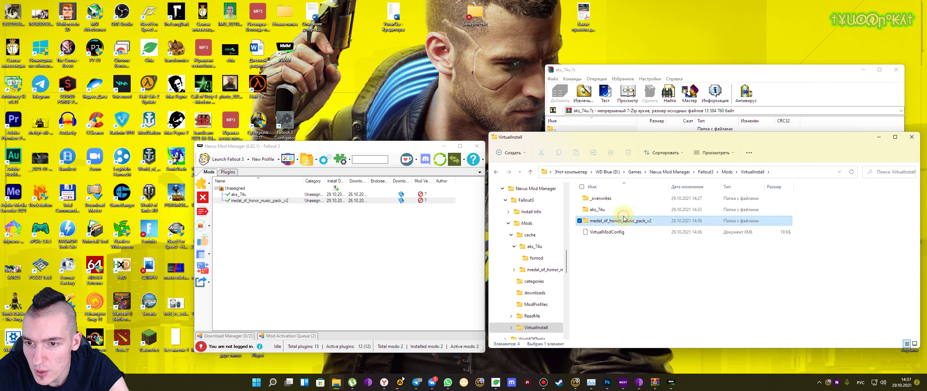
double_click(623, 219)
double_click(612, 199)
double_click(607, 247)
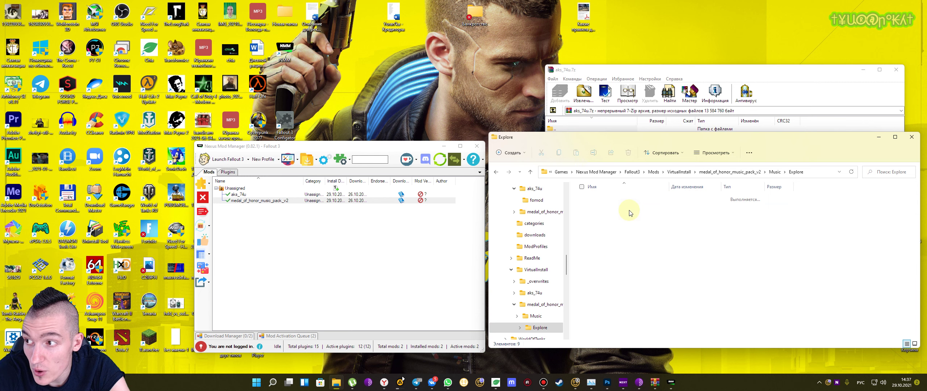
key(BackSpace)
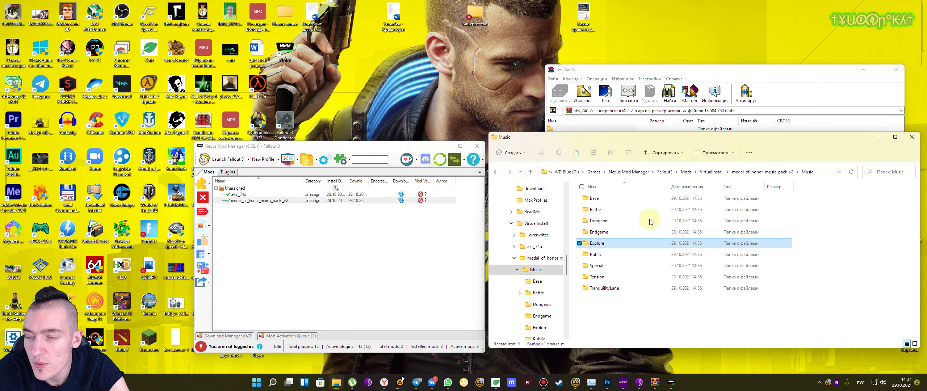
key(BackSpace)
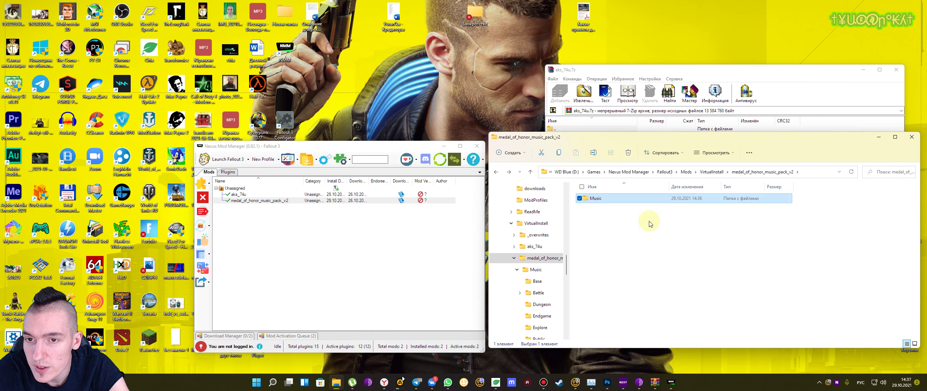
key(BackSpace)
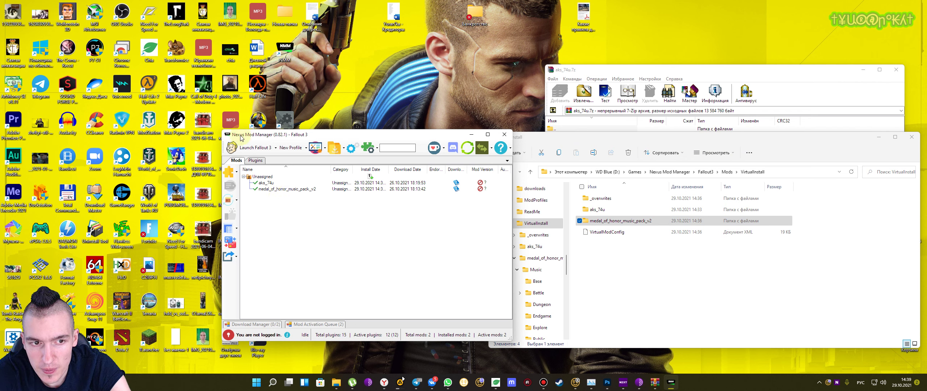
- Bring Nexus Mod Manager forward and review the options for adding a mod from a file or from a URL
drag(267, 140, 273, 139)
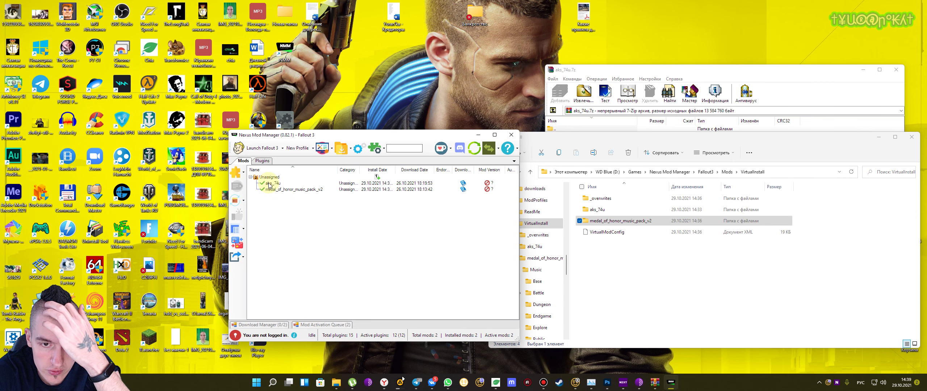
click(243, 172)
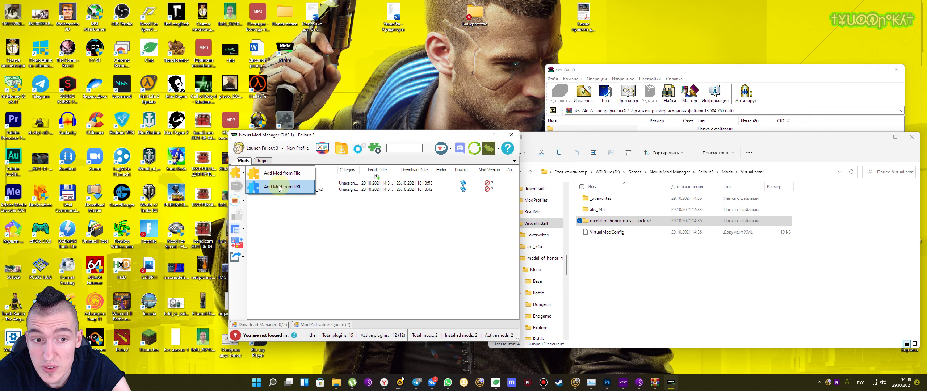
click(370, 255)
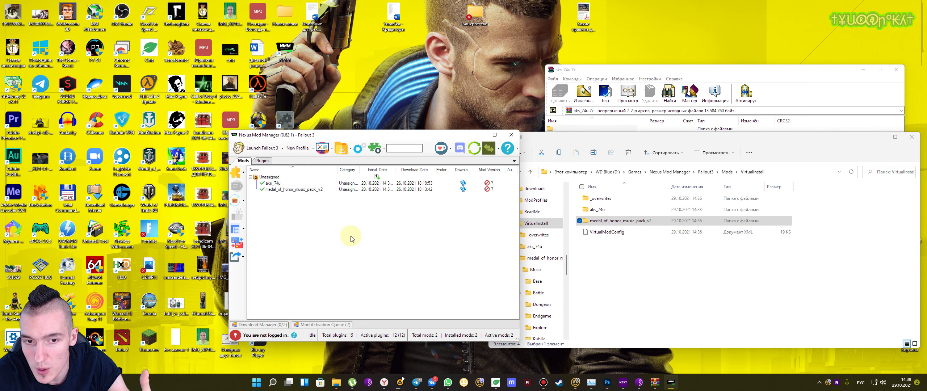
click(244, 172)
click(290, 219)
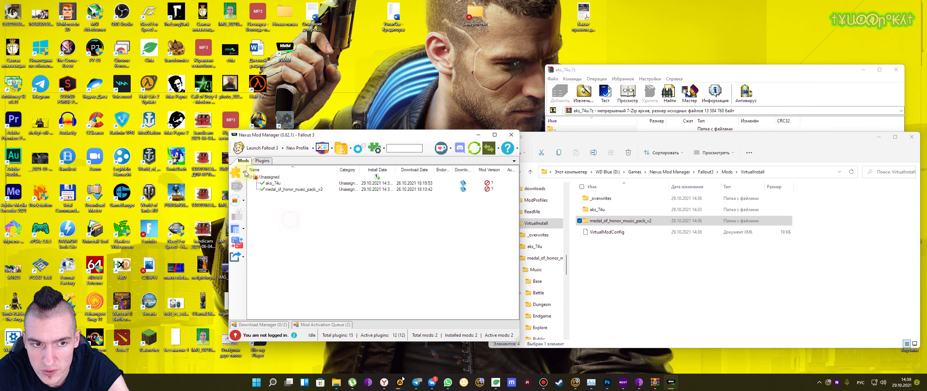
click(245, 172)
click(271, 209)
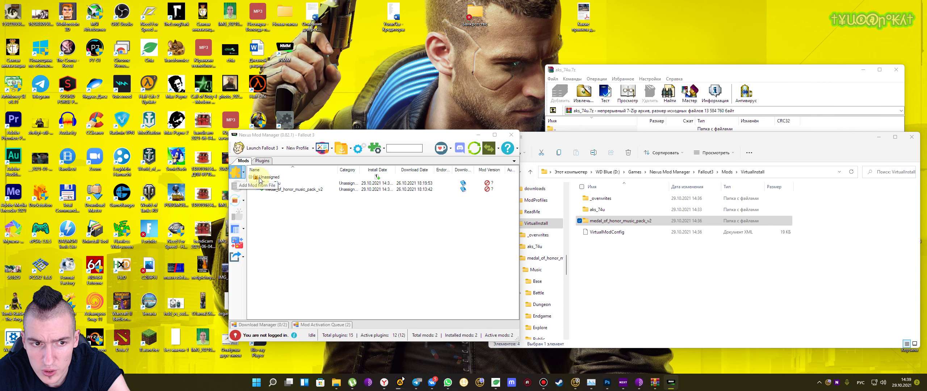
click(236, 173)
key(Escape)
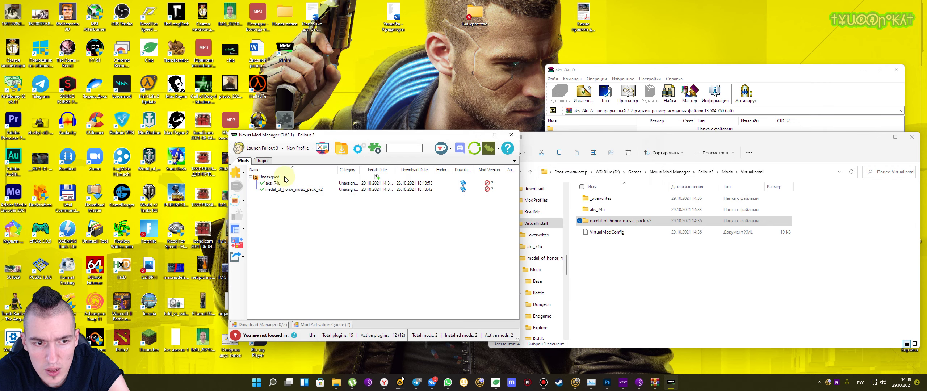
click(242, 173)
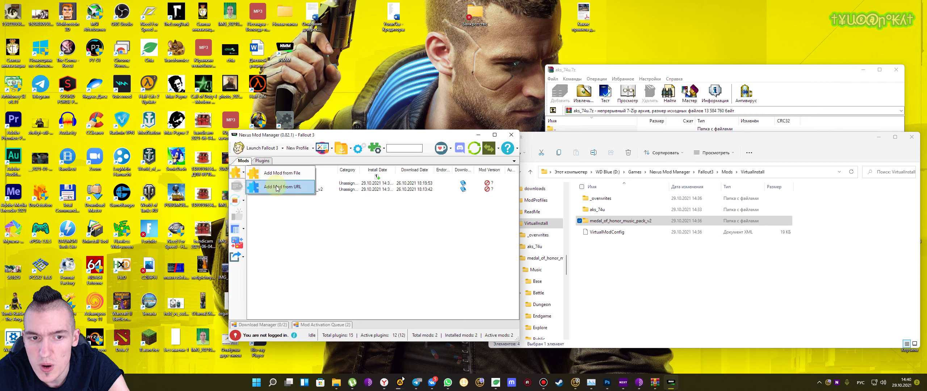
click(337, 224)
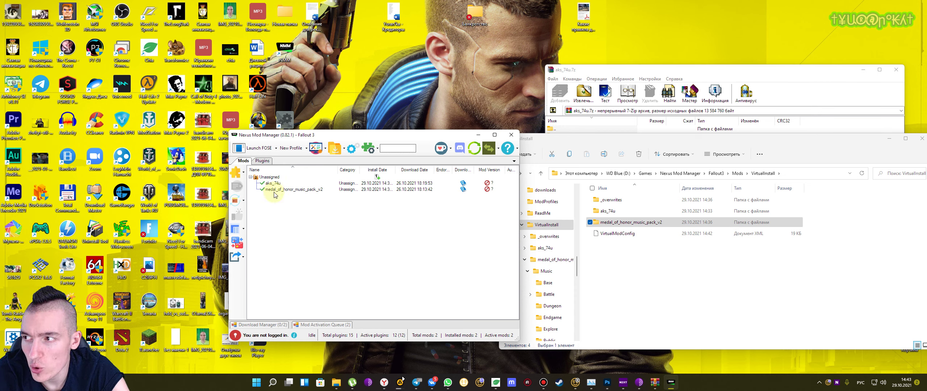
- Review the category options, add a new category to the mod list, and delete that empty category again
click(243, 229)
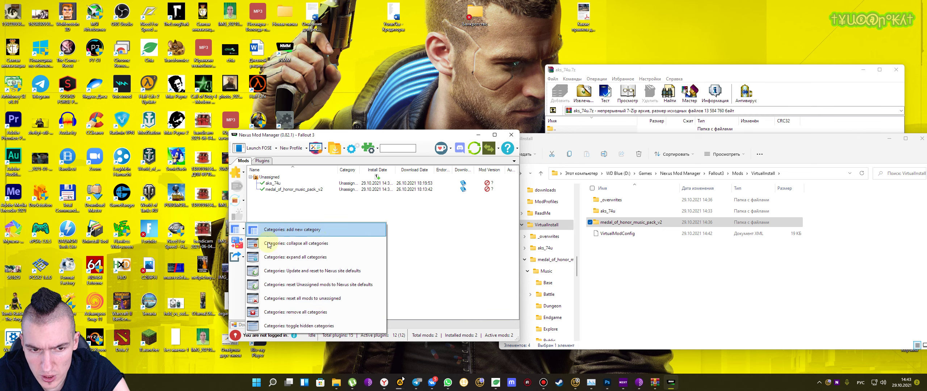
click(287, 213)
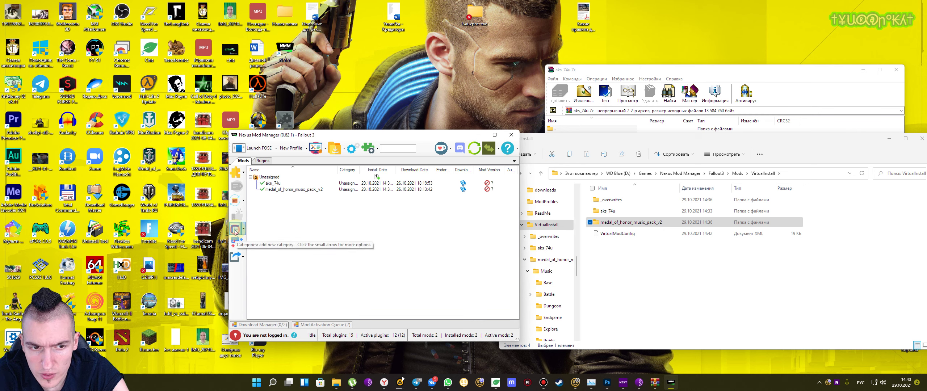
click(235, 231)
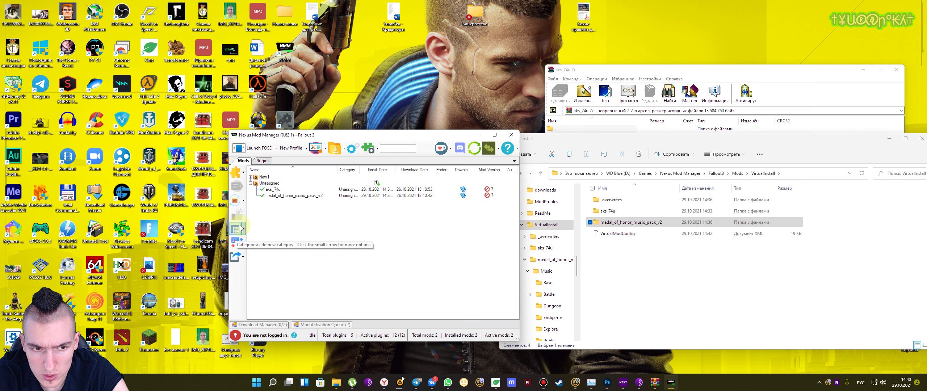
click(255, 177)
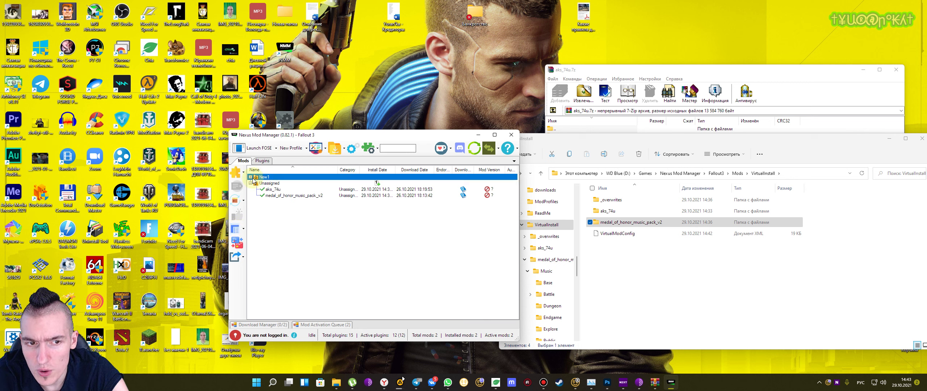
right_click(267, 180)
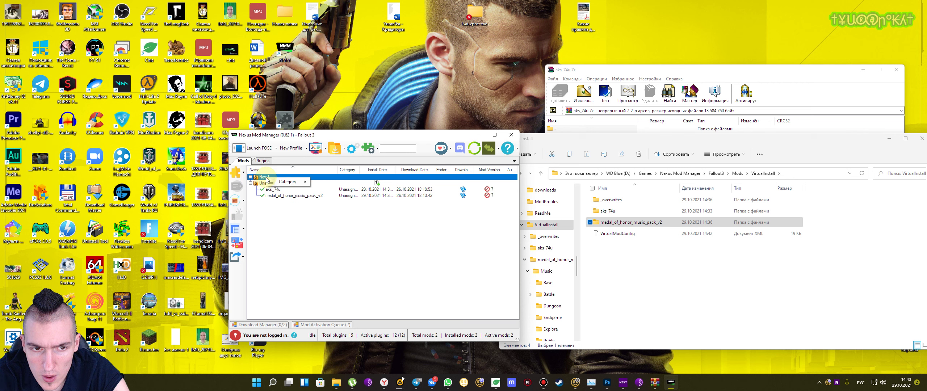
mouse_move(284, 181)
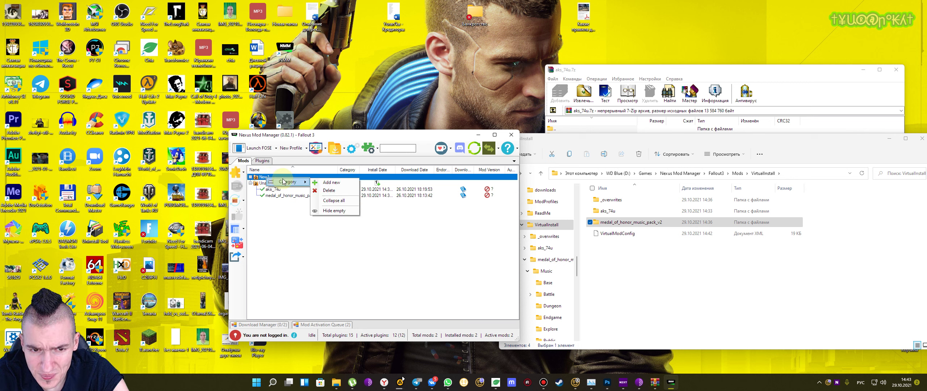
click(273, 177)
key(Delete)
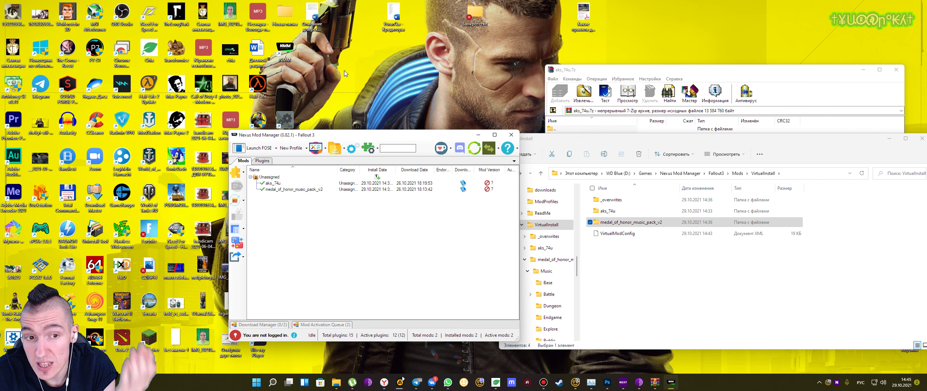
- Check the game launch options for plain Fallout 3, FOSE and custom Fallout 3
click(276, 148)
click(311, 207)
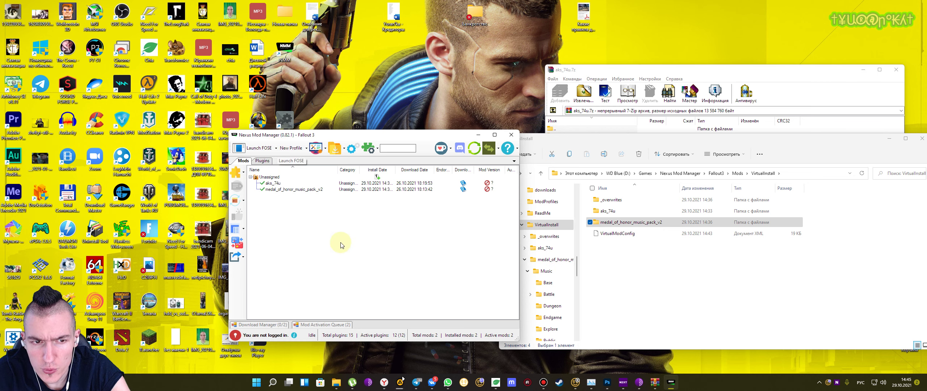
click(275, 148)
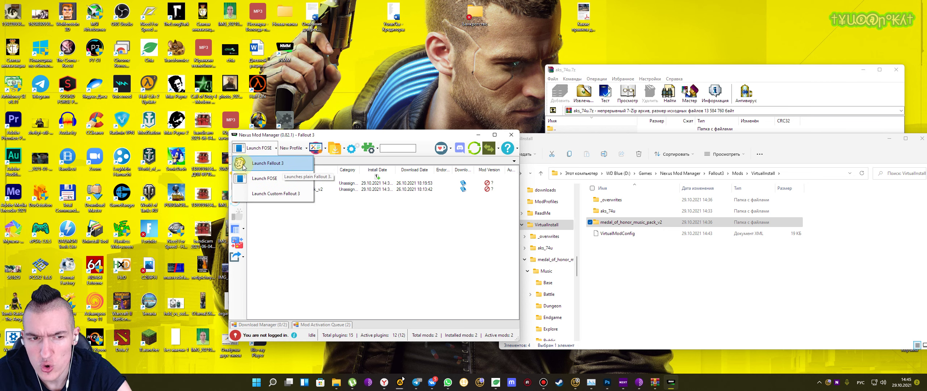